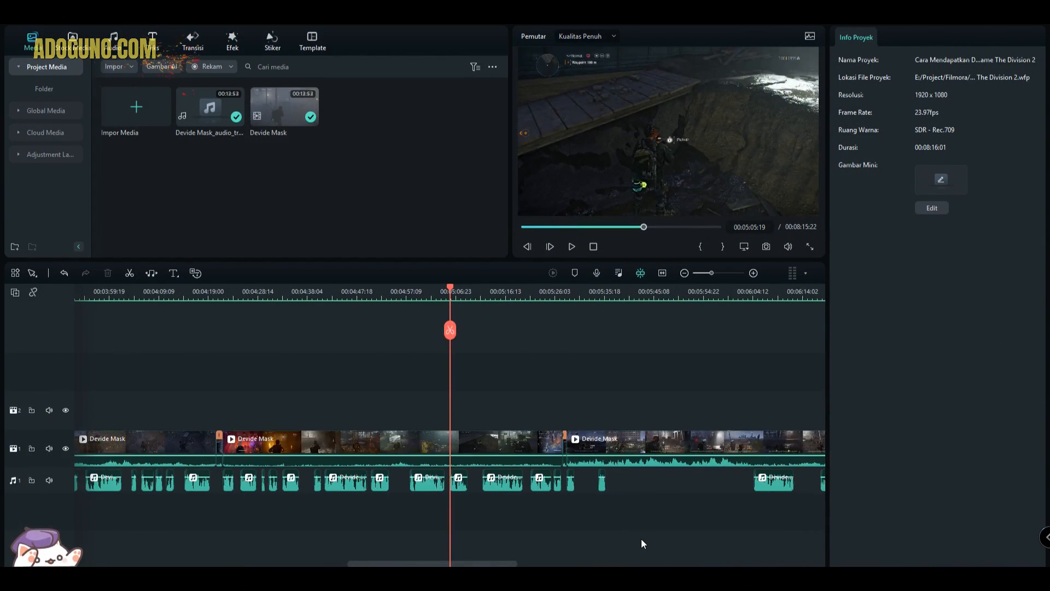
# - Review the audio settings, including Audio Ducking, of the long Devide Mask video clip that starts at 00:05:28:11
pyautogui.scroll(-4, 640, 538)
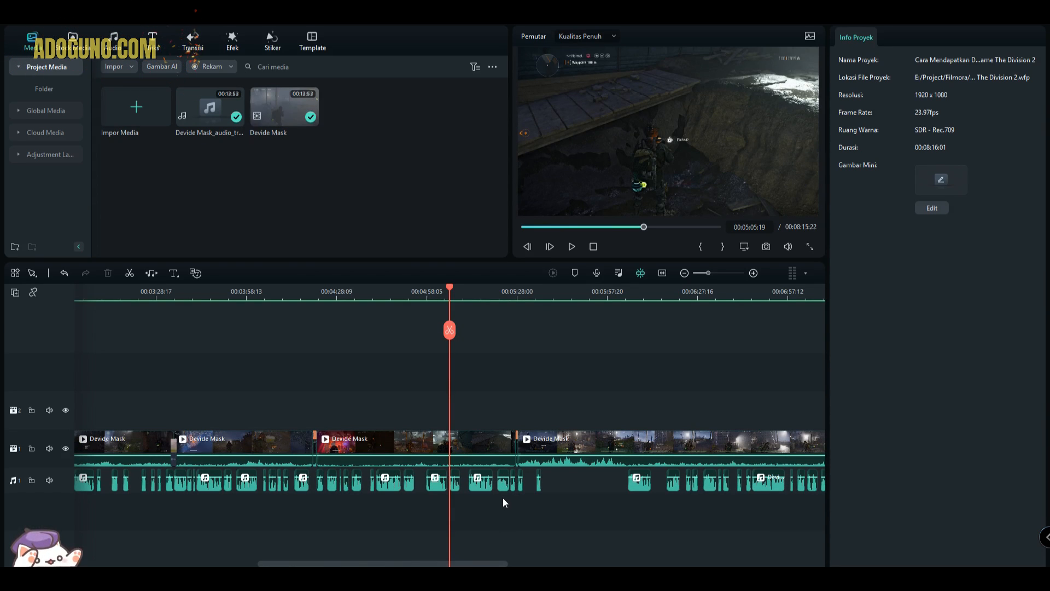
pyautogui.scroll(-1, 502, 498)
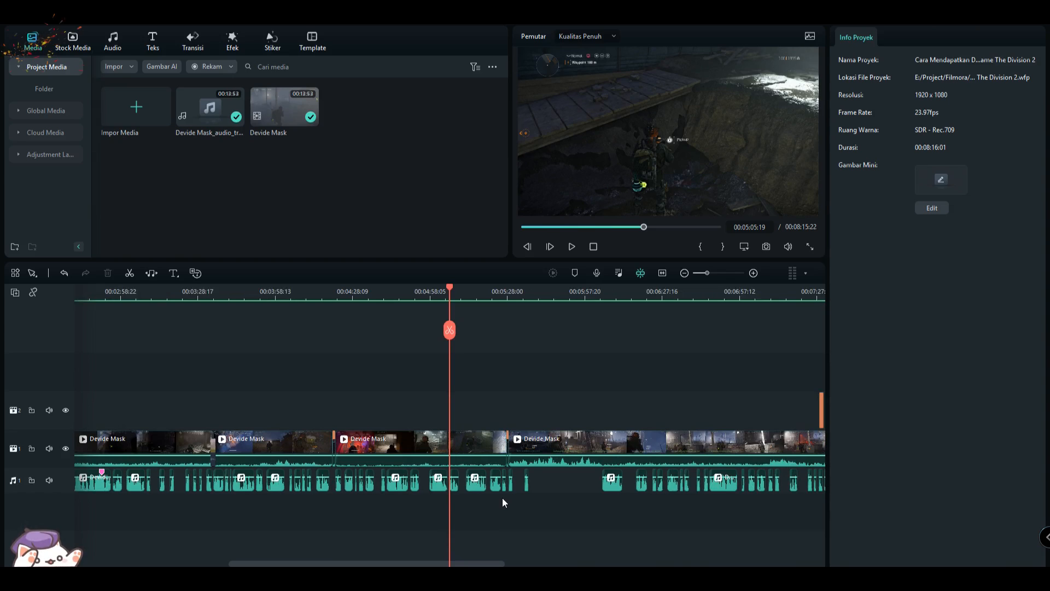
pyautogui.scroll(-1, 460, 495)
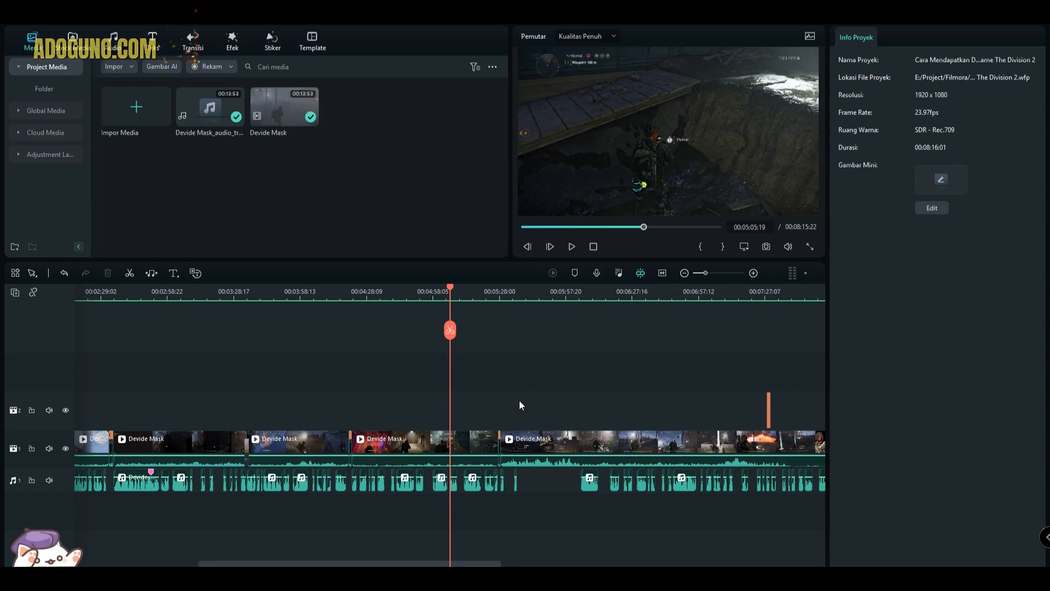
pyautogui.scroll(-2, 518, 415)
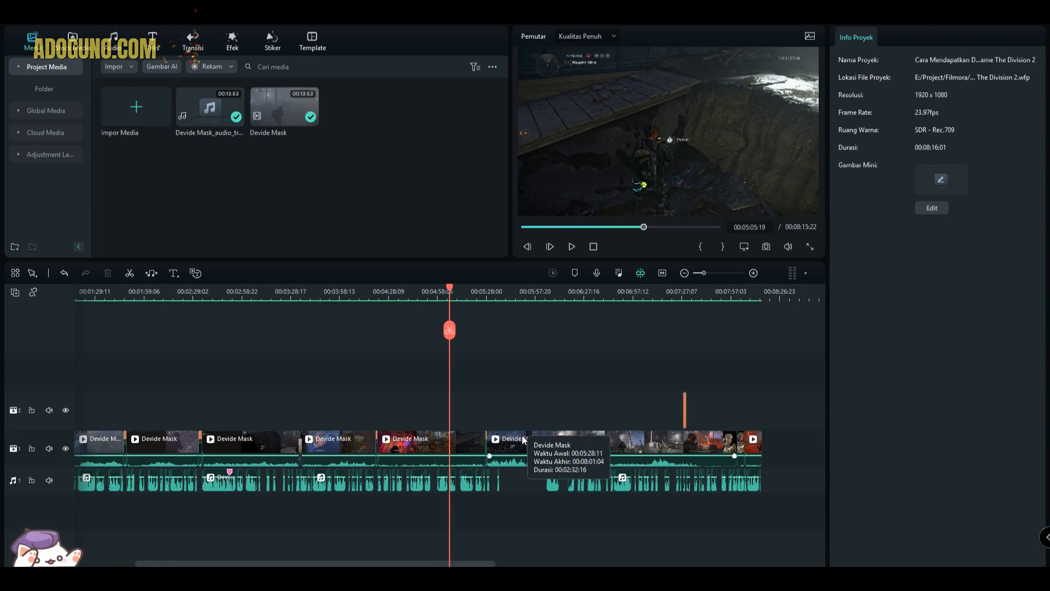
pyautogui.click(523, 440)
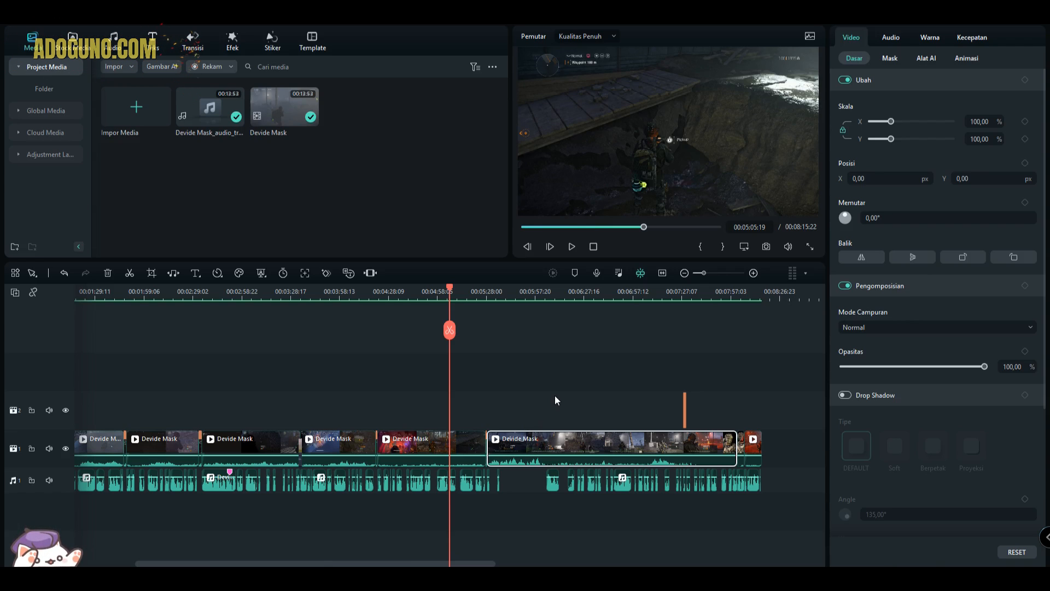
pyautogui.click(890, 37)
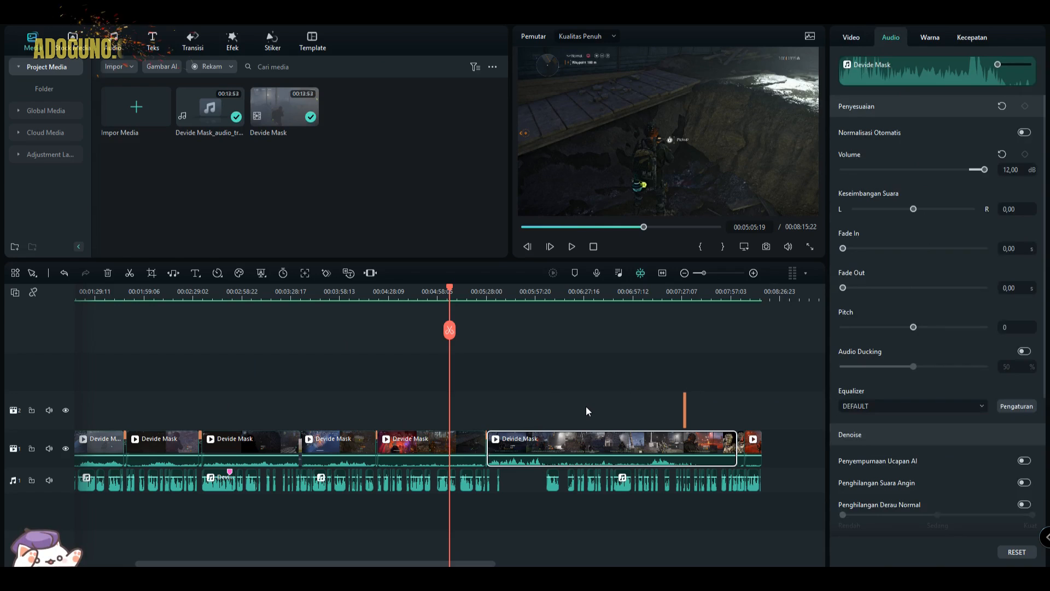
pyautogui.click(586, 406)
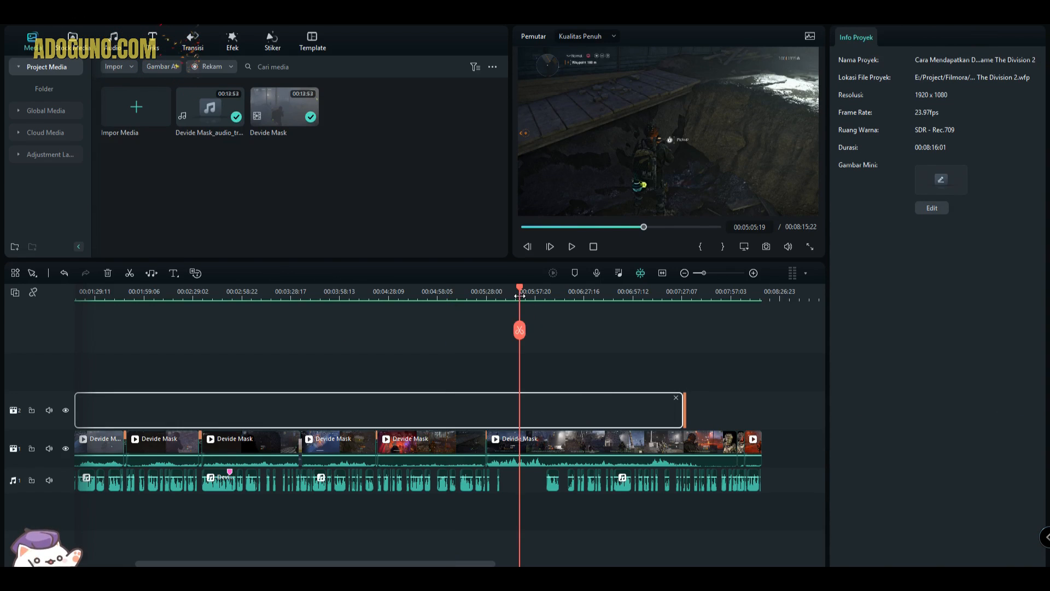
# - Inspect the Devide Mask video clip around 00:05:48:08 and the gap in the narration track beneath it
pyautogui.click(520, 292)
pyautogui.click(746, 401)
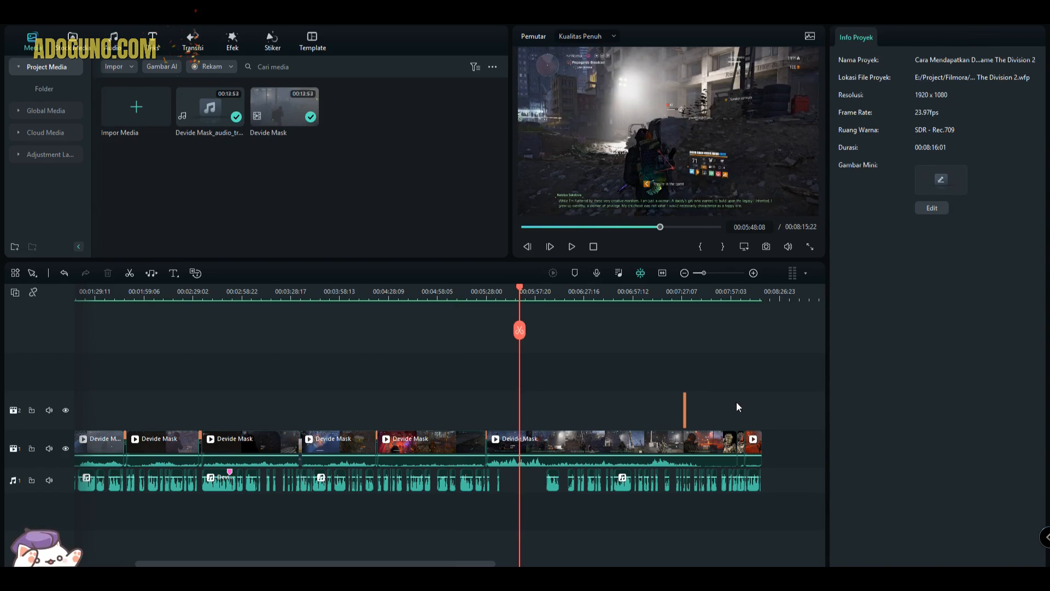
pyautogui.scroll(6, 557, 450)
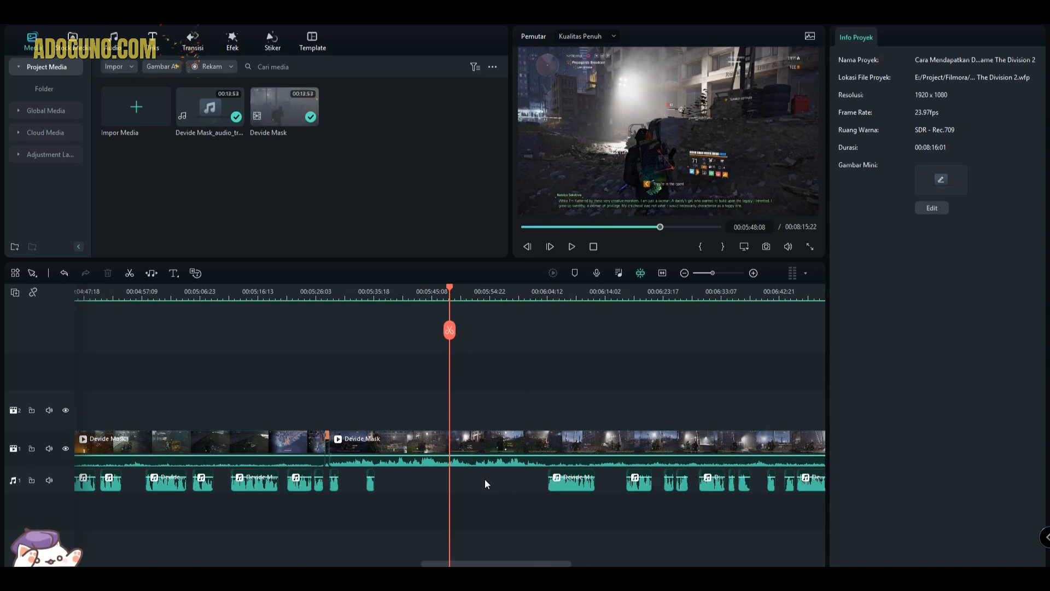
pyautogui.click(473, 445)
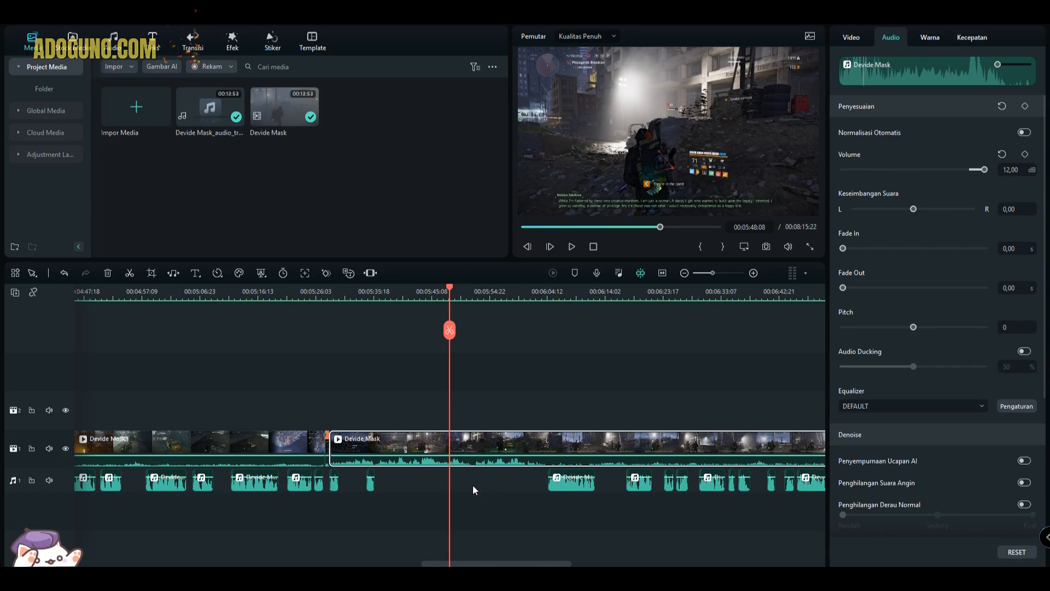
pyautogui.click(472, 483)
pyautogui.click(470, 452)
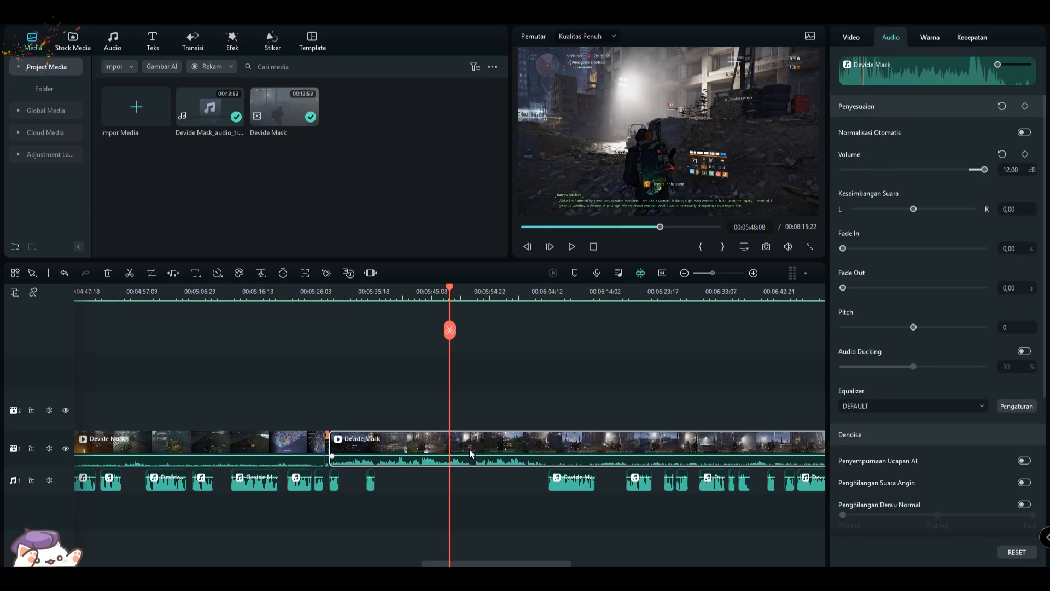
pyautogui.click(435, 483)
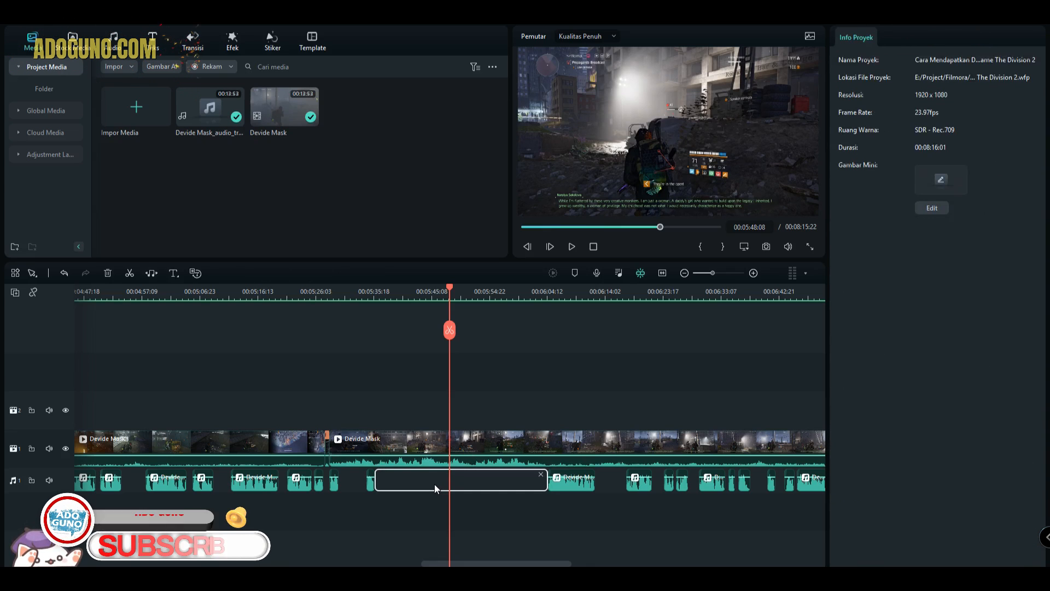
# - Preview the passage where narration resumes after the gap, and compare the audio settings of the video and narration clips there
pyautogui.click(557, 299)
pyautogui.press('space')
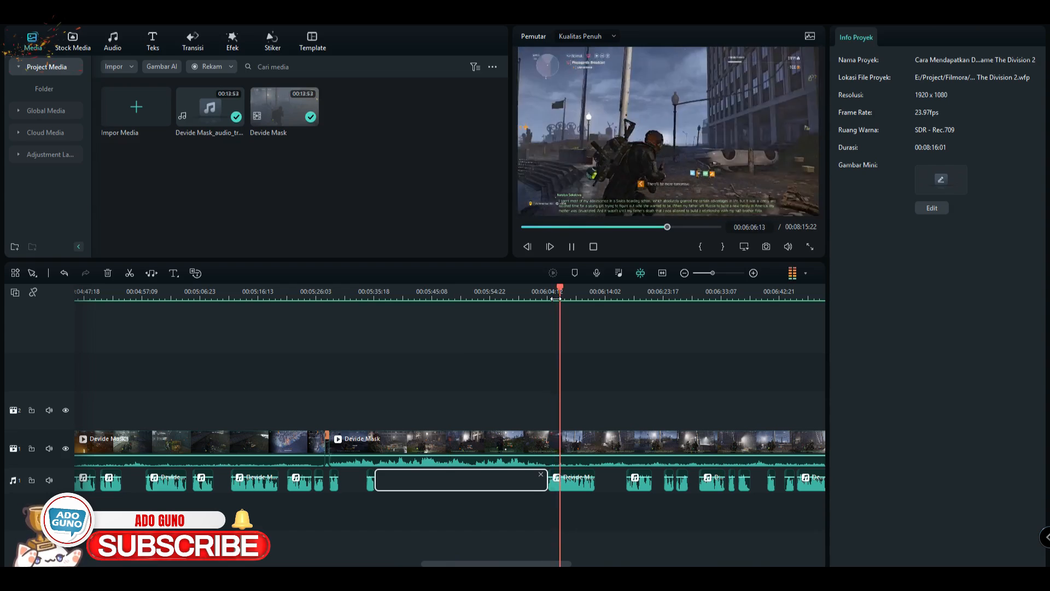
pyautogui.press('space')
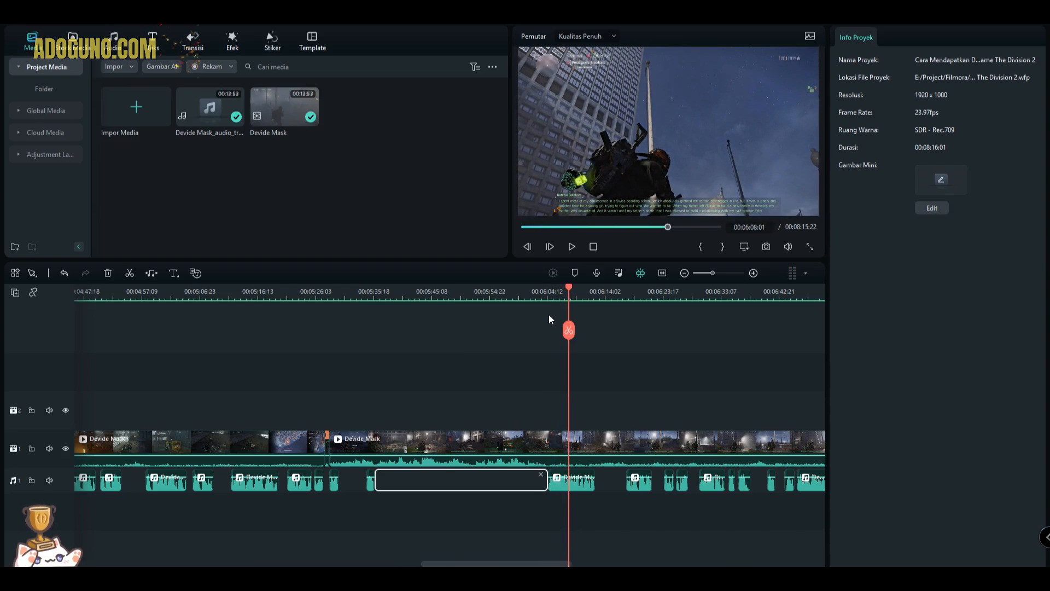
pyautogui.click(553, 441)
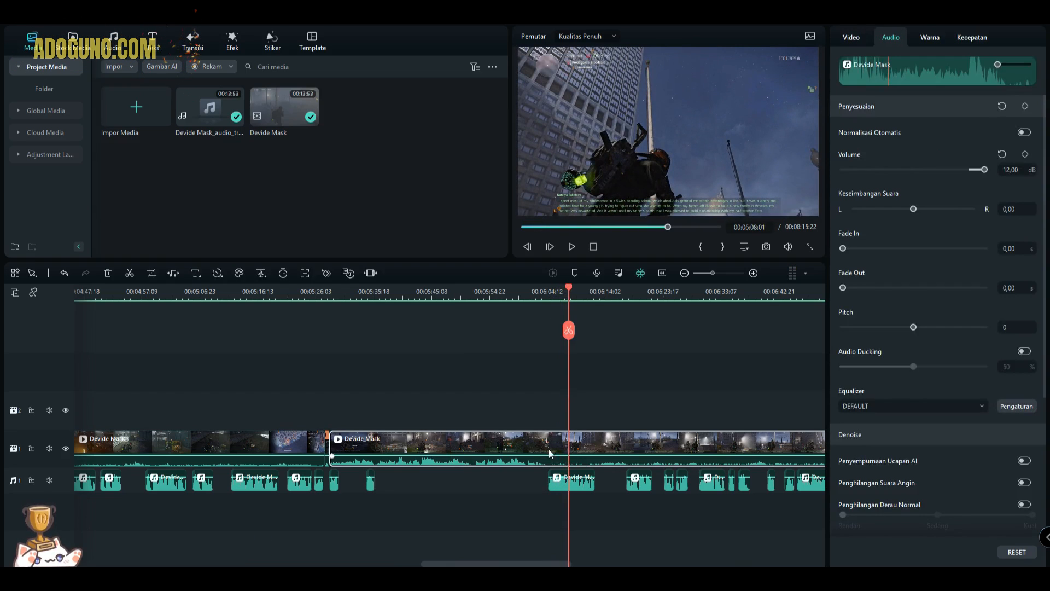
pyautogui.click(578, 489)
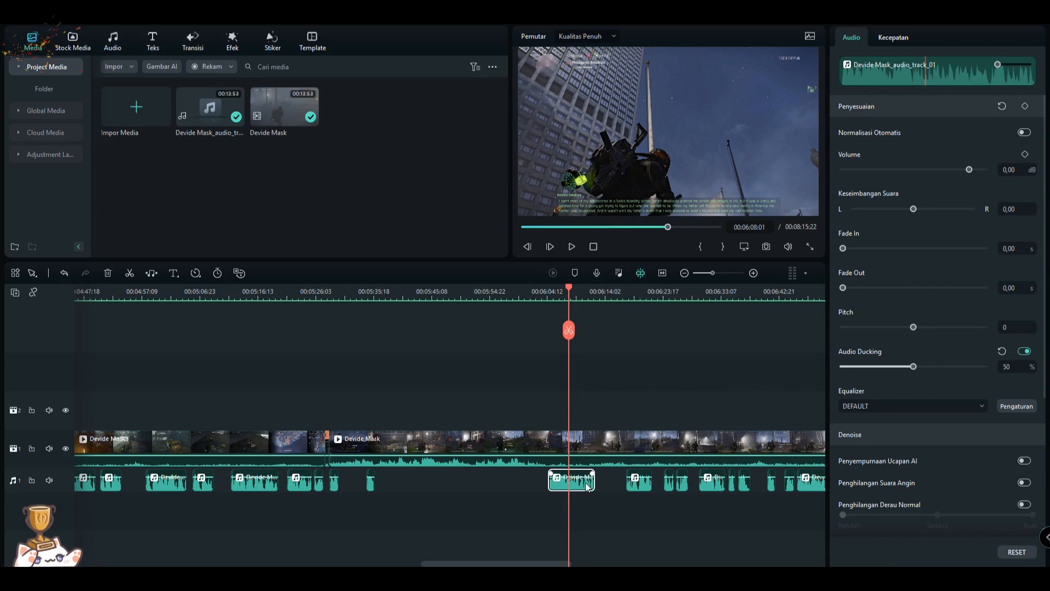
# - Select the video clip and preview its sound in the stretch without narration, around 00:05:44
pyautogui.click(473, 295)
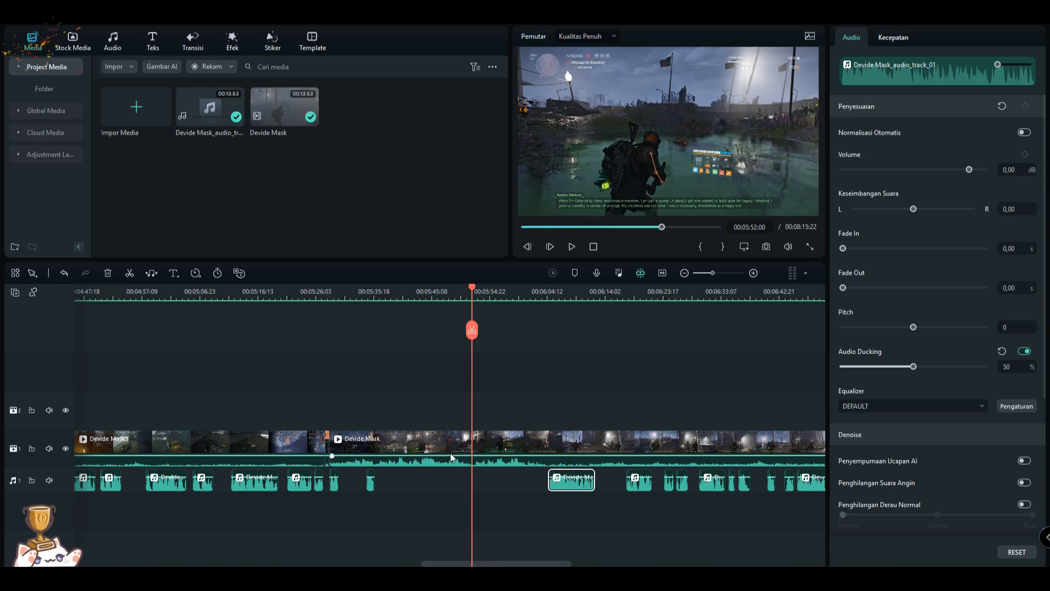
pyautogui.click(514, 444)
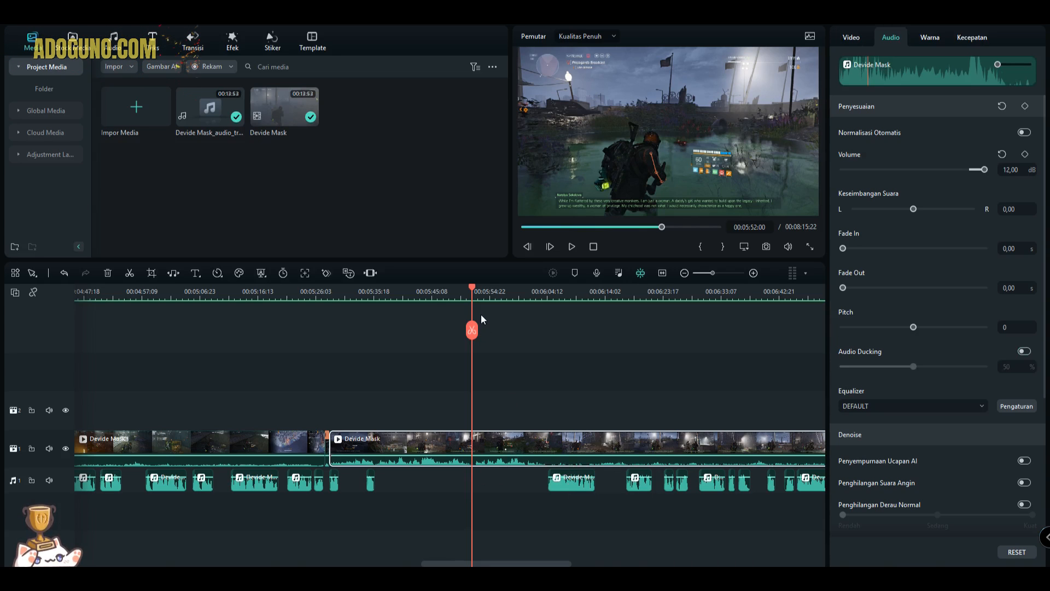
pyautogui.moveTo(474, 286); pyautogui.dragTo(414, 297)
pyautogui.press('space')
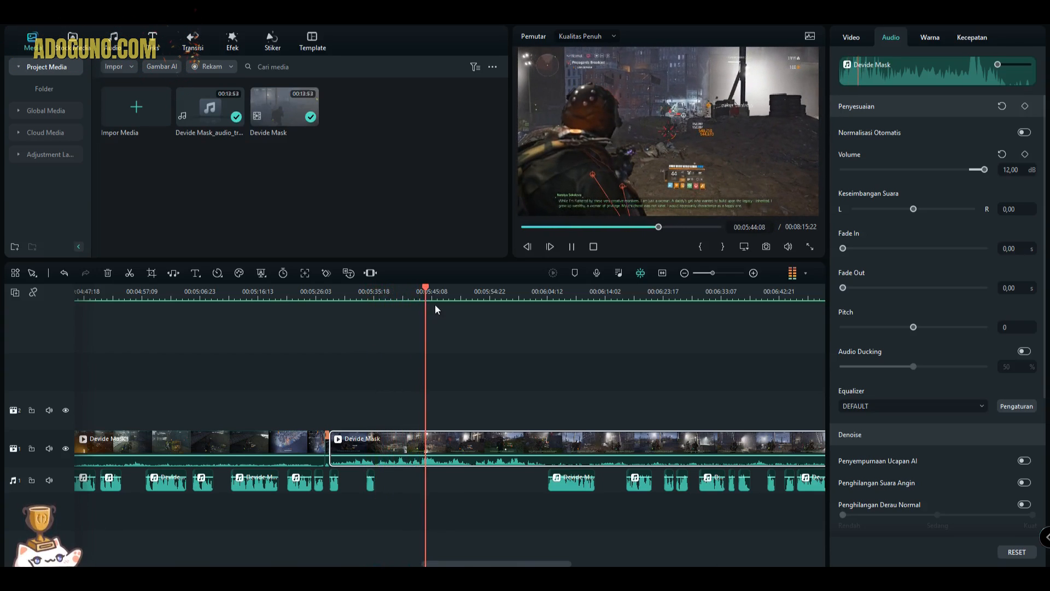
pyautogui.press('space')
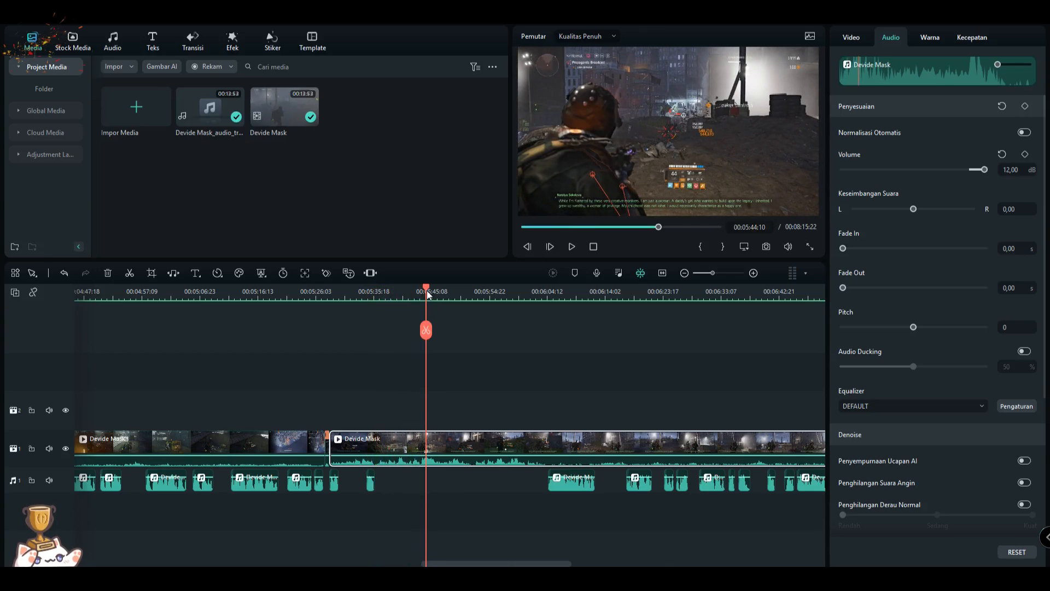
# - Preview the sound from just before the narration clip near 00:06:04 to hear video and voice together
pyautogui.moveTo(428, 294); pyautogui.dragTo(546, 318)
pyautogui.click(543, 318)
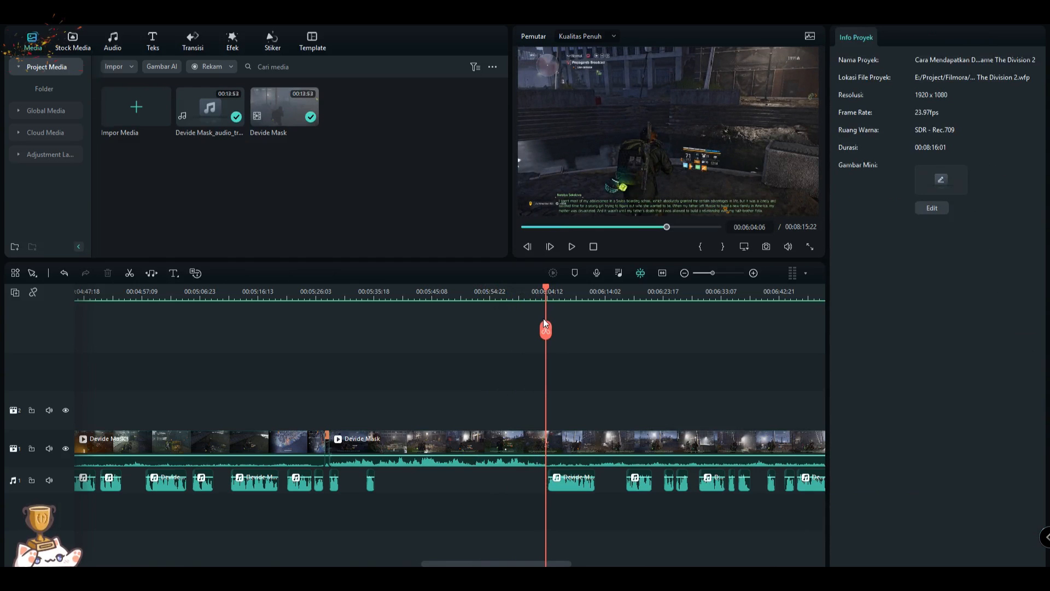
pyautogui.click(541, 291)
pyautogui.press('space')
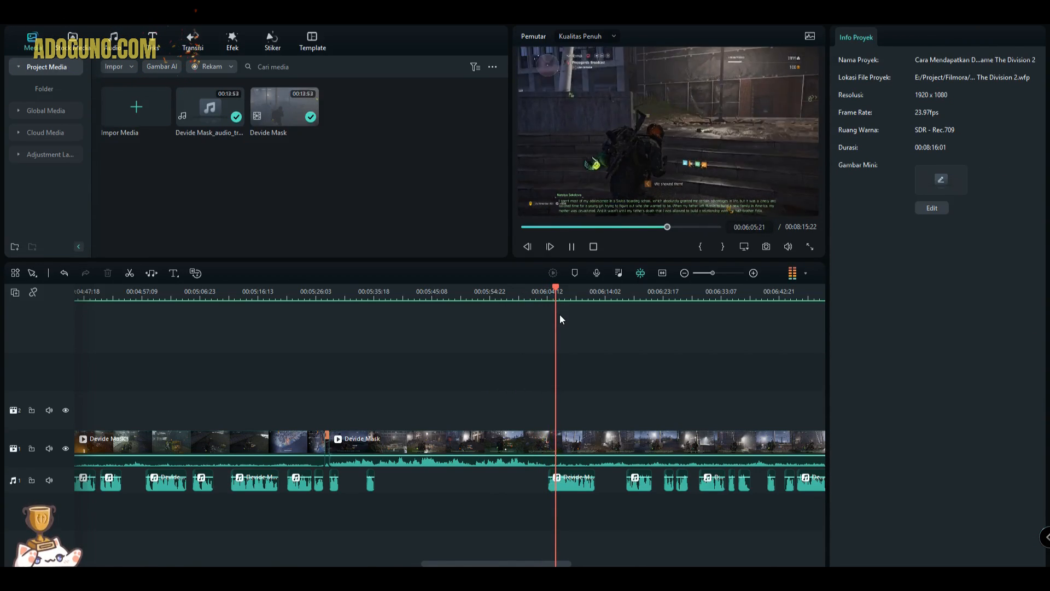
pyautogui.press('space')
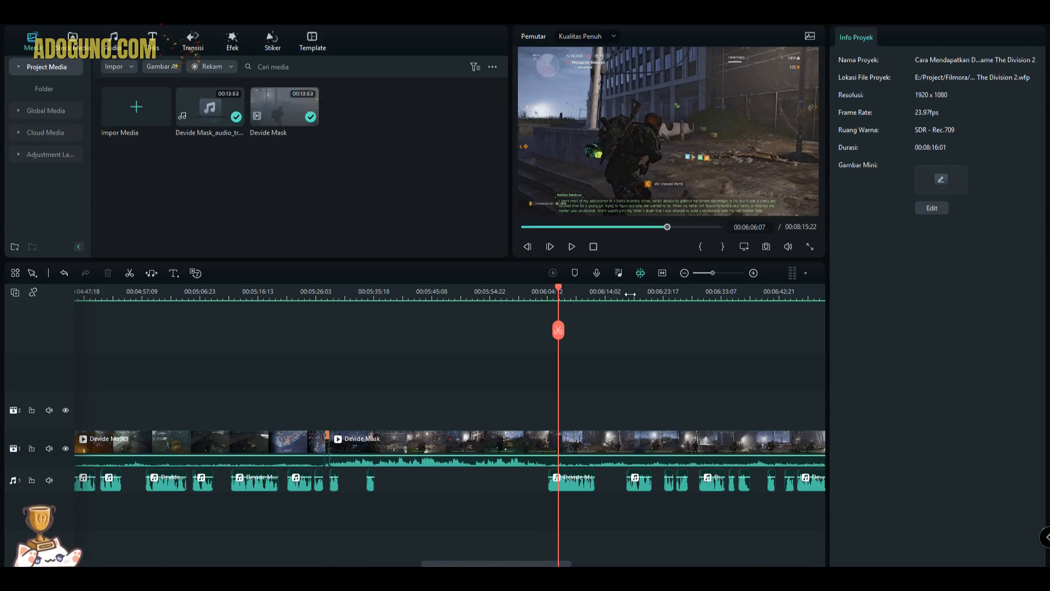
# - Split the Devide Mask video clip at the narration clip's start, 00:06:04:14, and at its end, 00:06:12:07
pyautogui.click(579, 487)
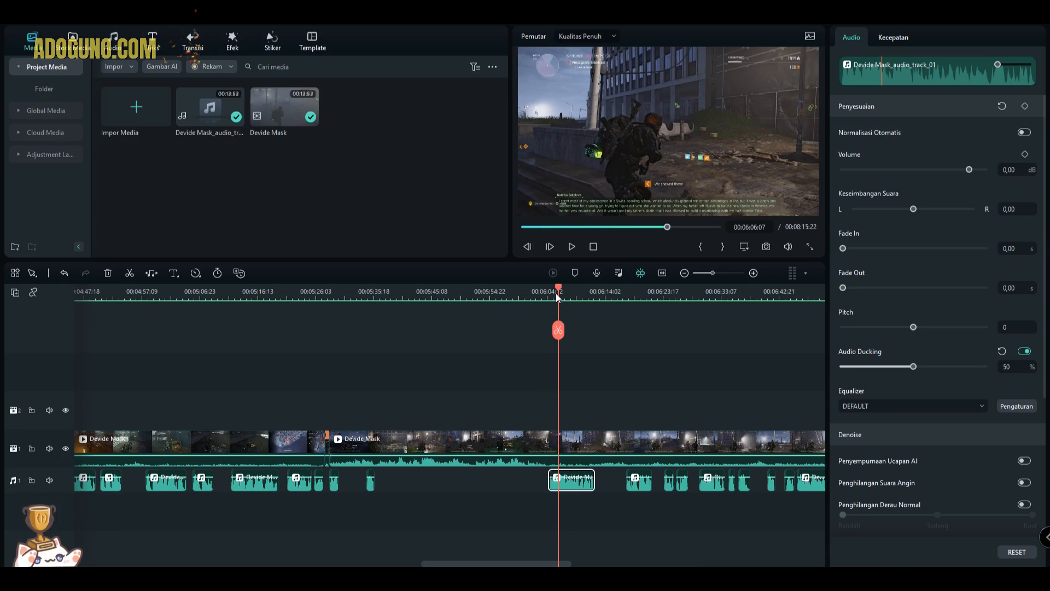
pyautogui.moveTo(559, 292); pyautogui.dragTo(551, 289)
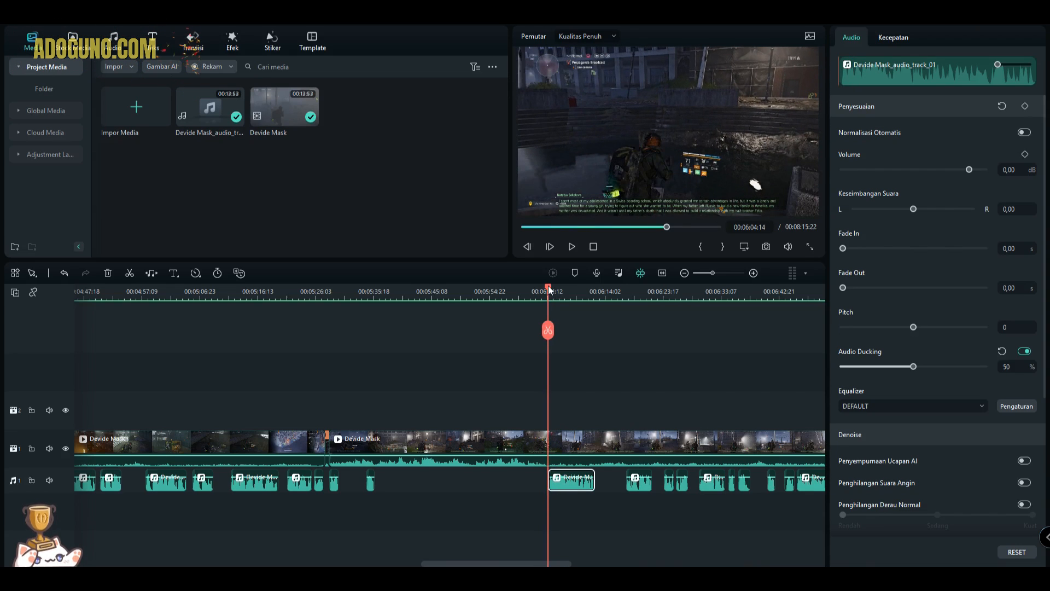
pyautogui.click(559, 445)
pyautogui.scroll(2, 557, 457)
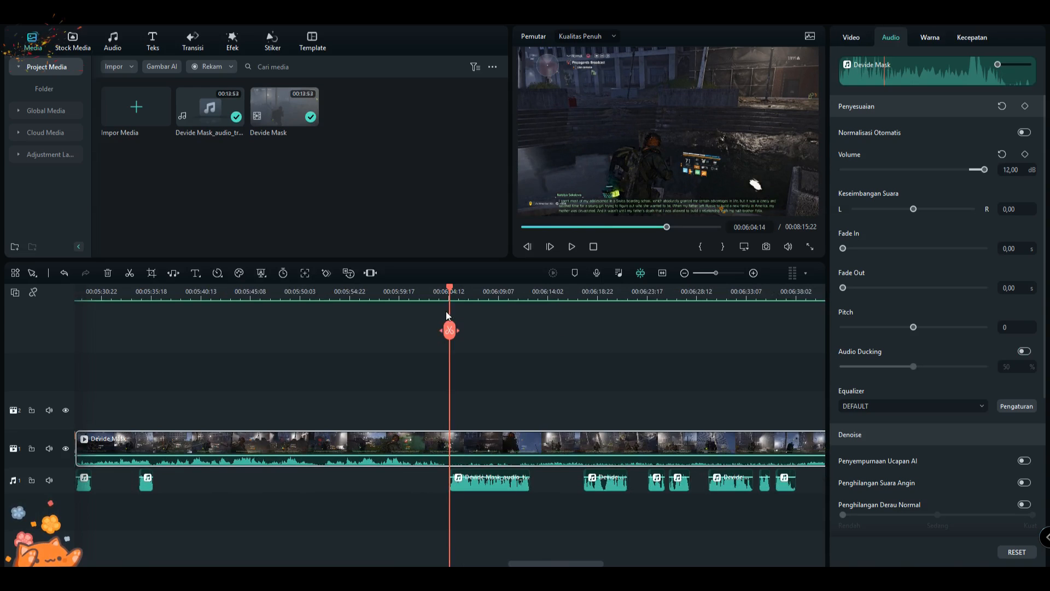
pyautogui.hotkey('ctrl', 'b')
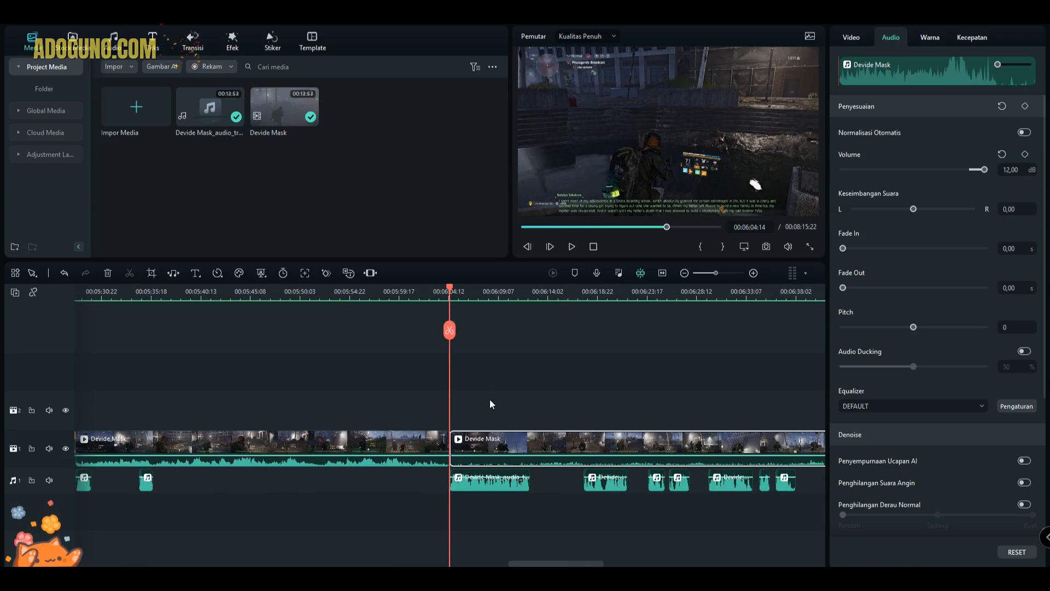
pyautogui.moveTo(458, 292); pyautogui.dragTo(531, 314)
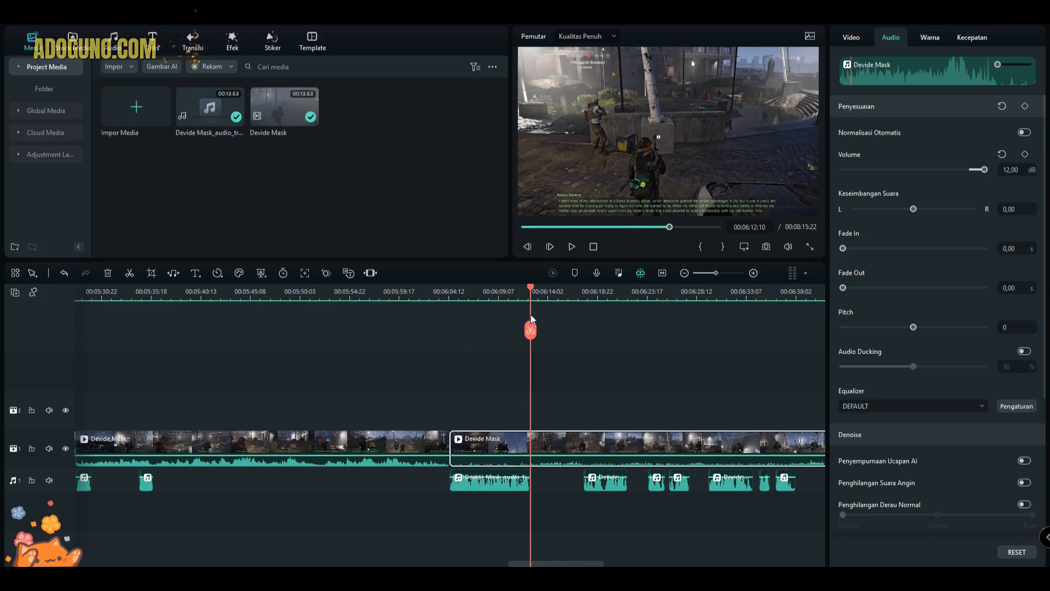
pyautogui.click(530, 329)
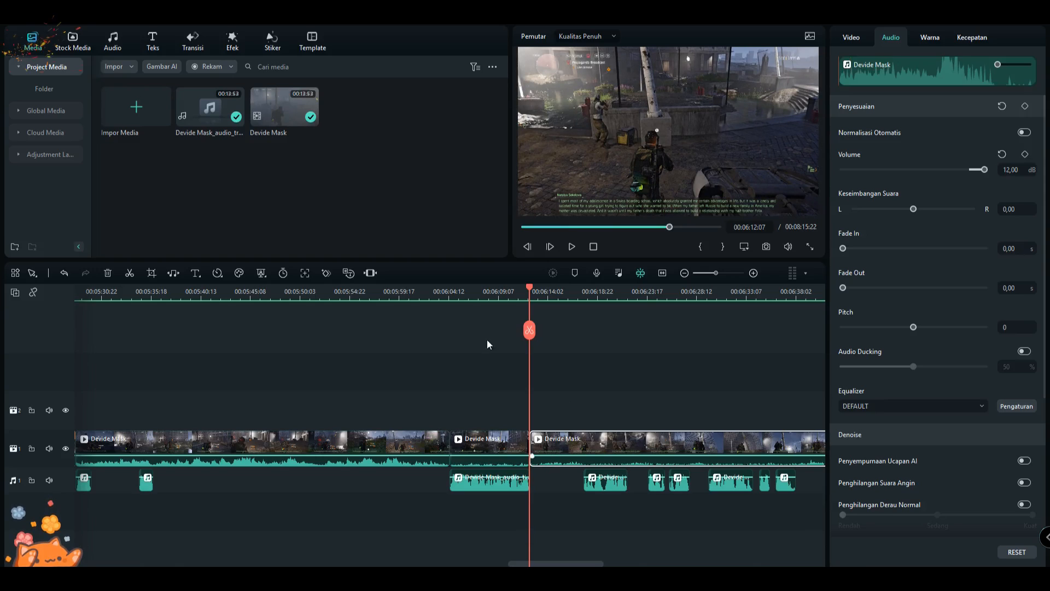
# - Lower the volume of the split video segment above the narration clip to -9.60 dB
pyautogui.click(486, 304)
pyautogui.click(493, 303)
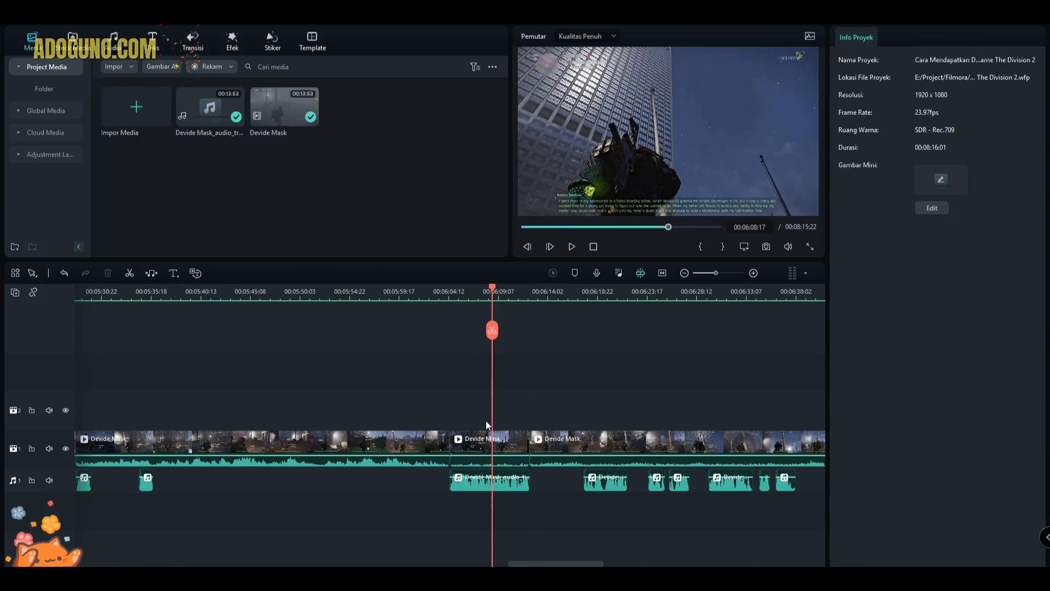
pyautogui.click(492, 454)
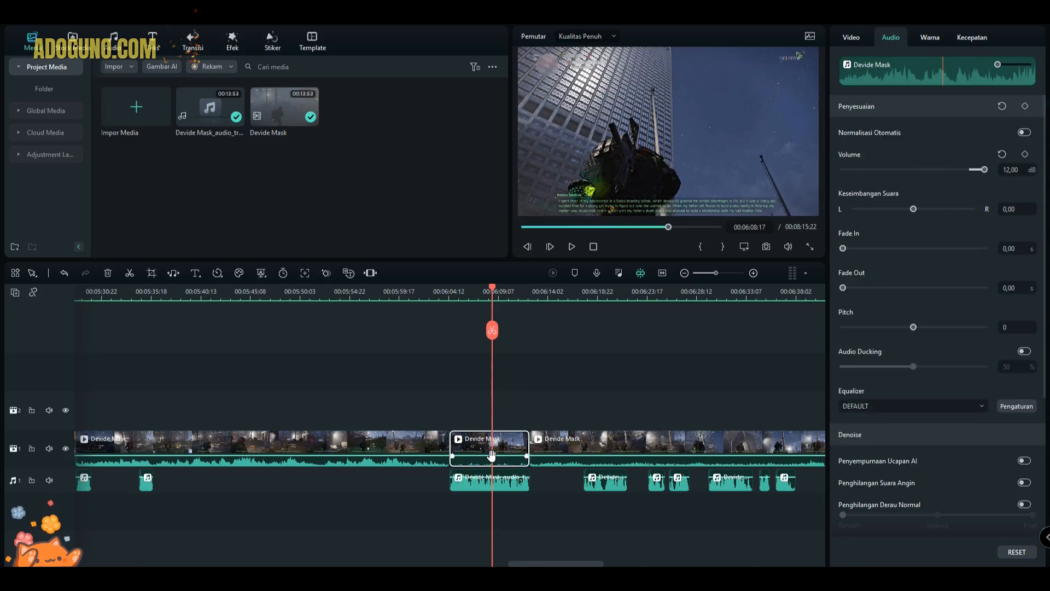
pyautogui.moveTo(491, 457); pyautogui.dragTo(491, 459)
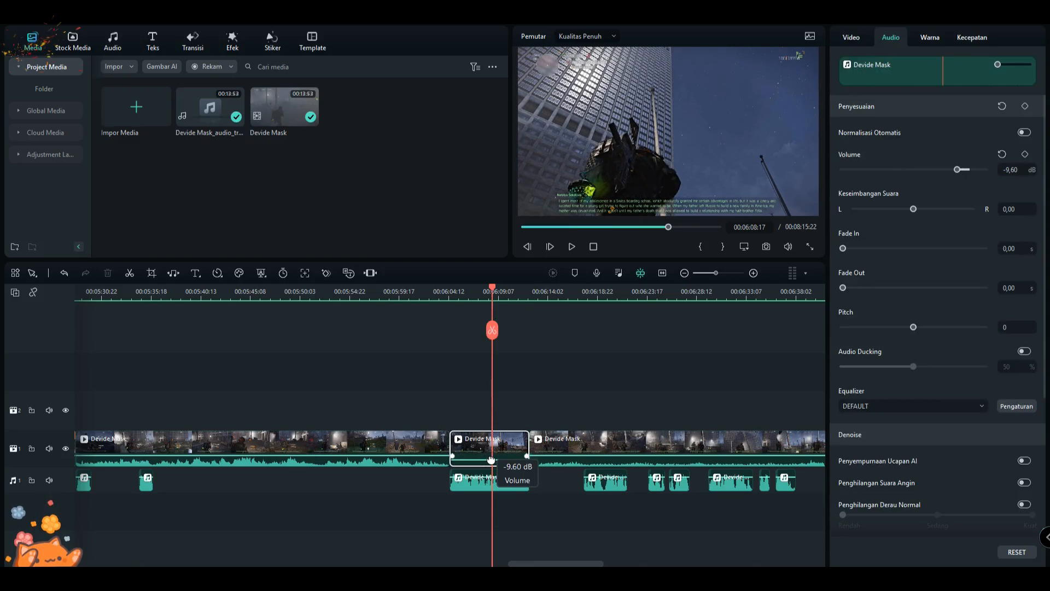
pyautogui.click(530, 528)
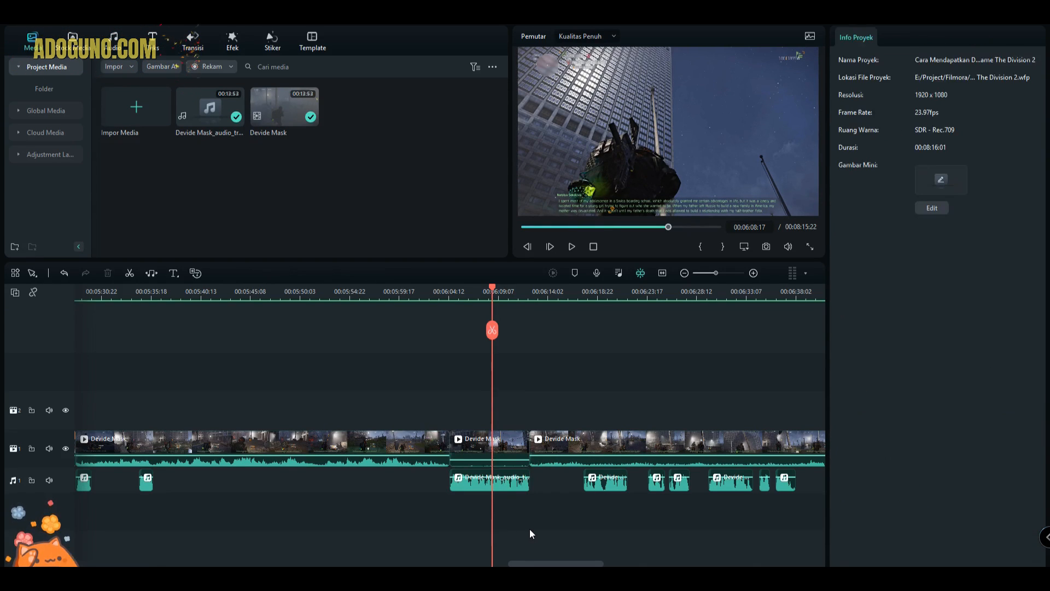
# - Select the lowered video segment and preview its sound together with the narration from just before 00:06:04
pyautogui.click(503, 488)
pyautogui.click(498, 442)
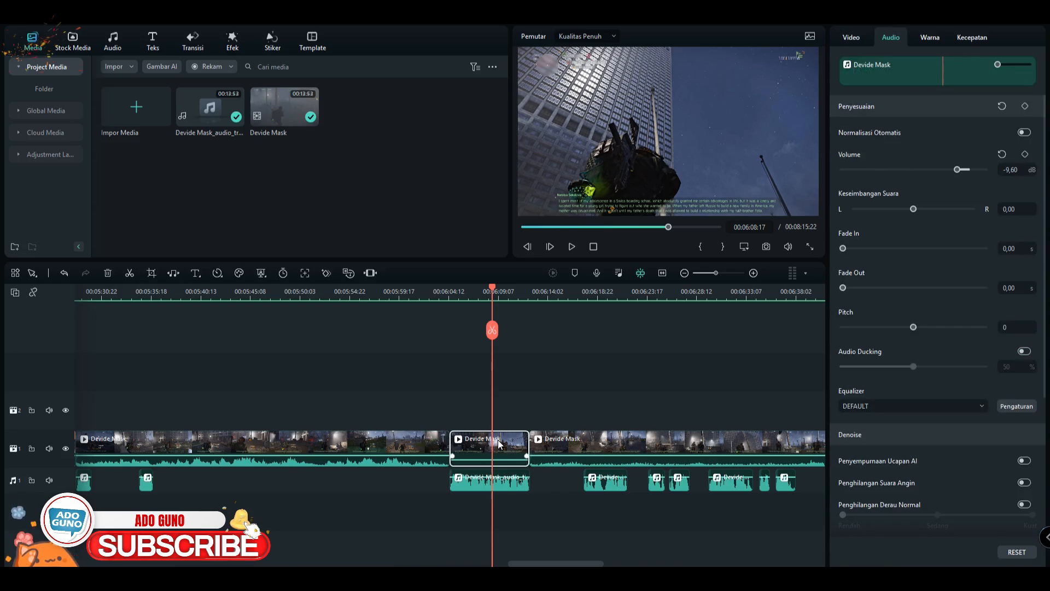
pyautogui.click(444, 299)
pyautogui.press('space')
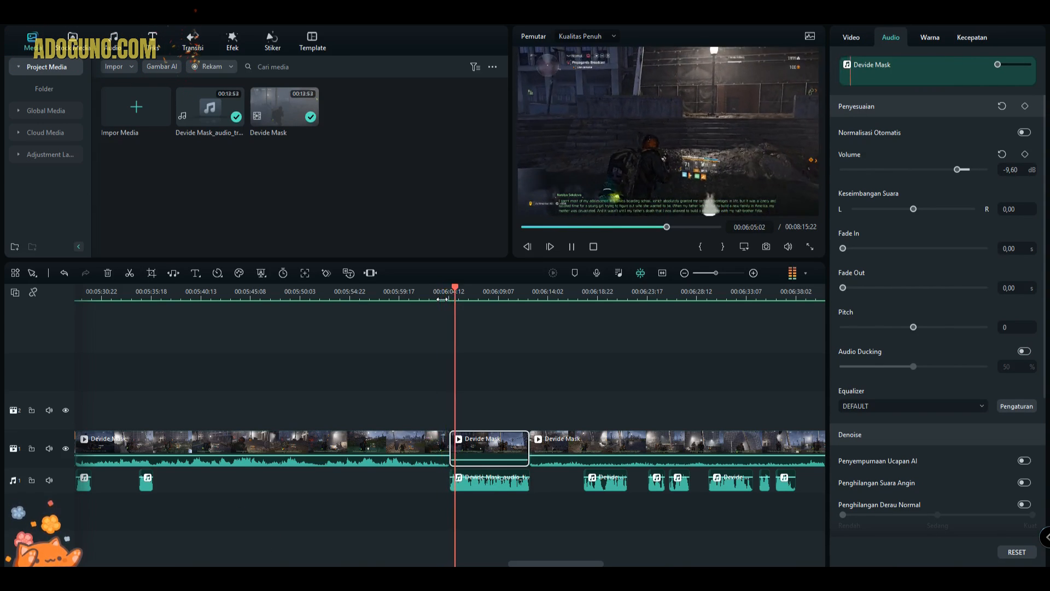
pyautogui.press('space')
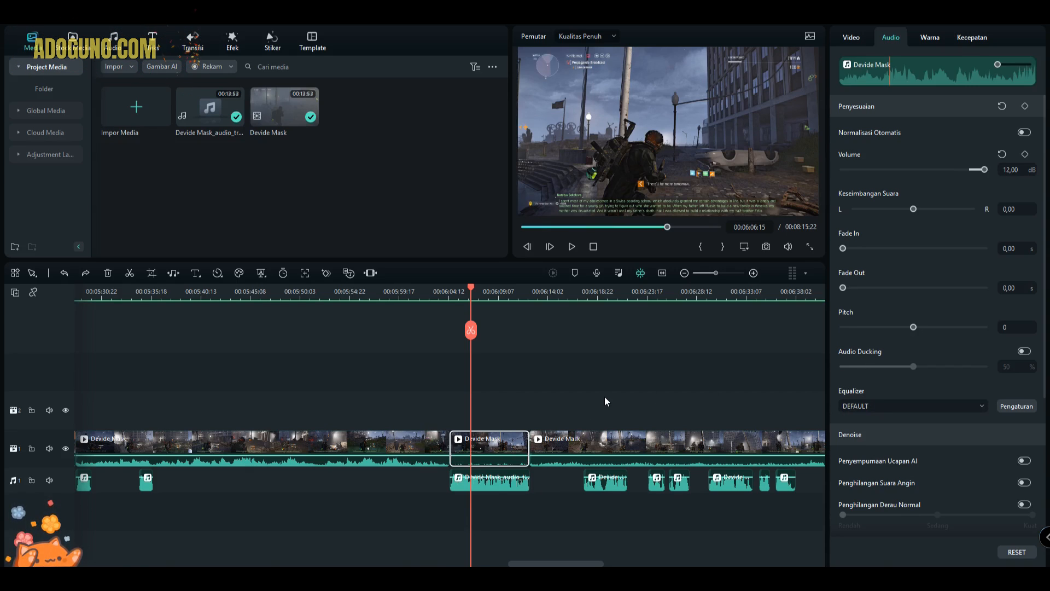
# - Undo the segment's volume reduction and both splits, select the restored video clip and move the playhead to 00:06:01:23
pyautogui.press('Delete')
pyautogui.scroll(-2, 569, 472)
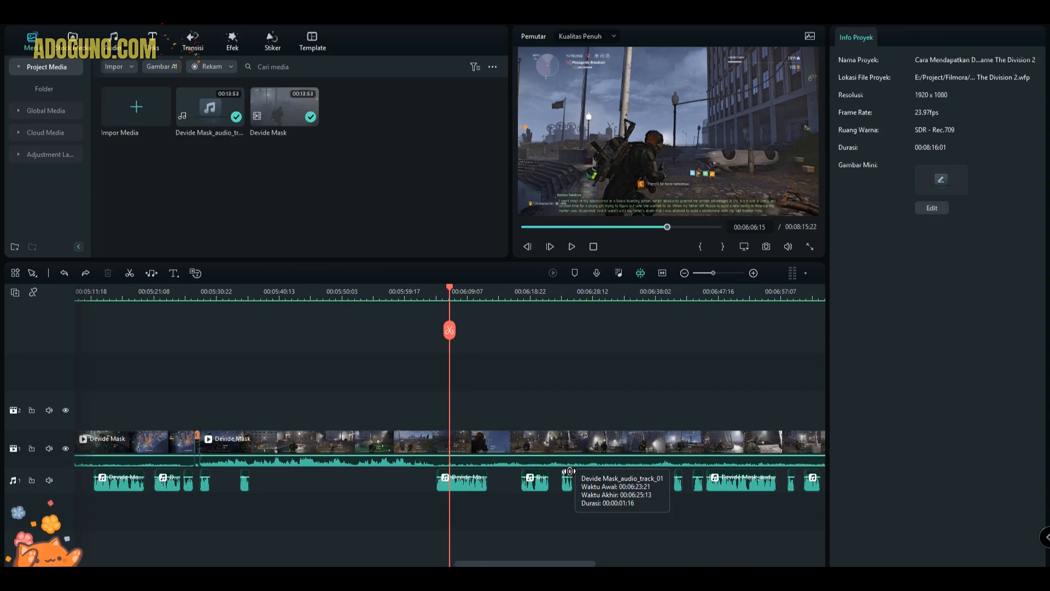
pyautogui.scroll(-3, 570, 468)
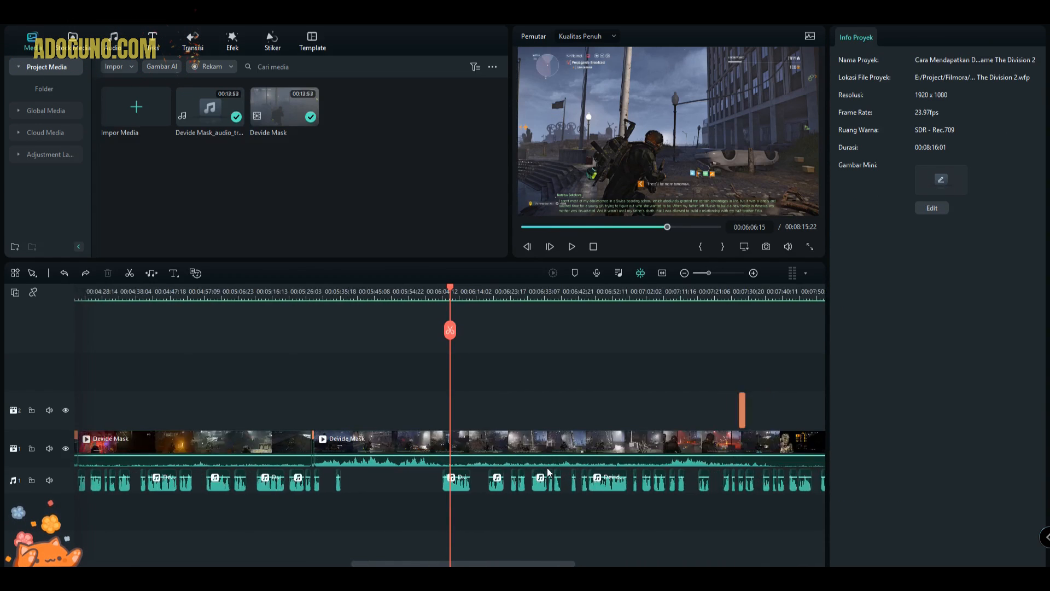
pyautogui.scroll(-2, 547, 468)
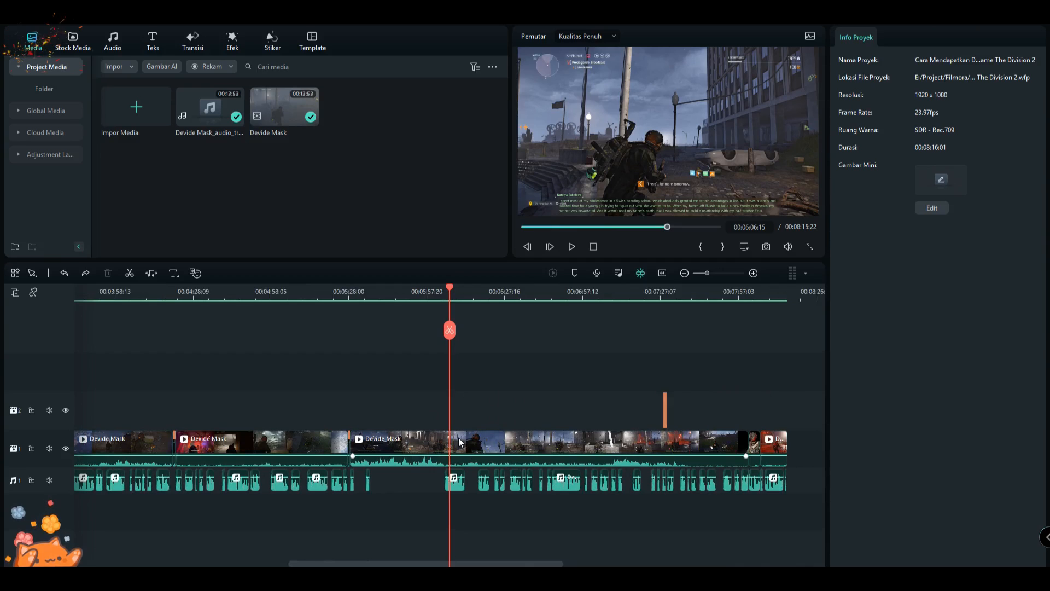
pyautogui.click(499, 442)
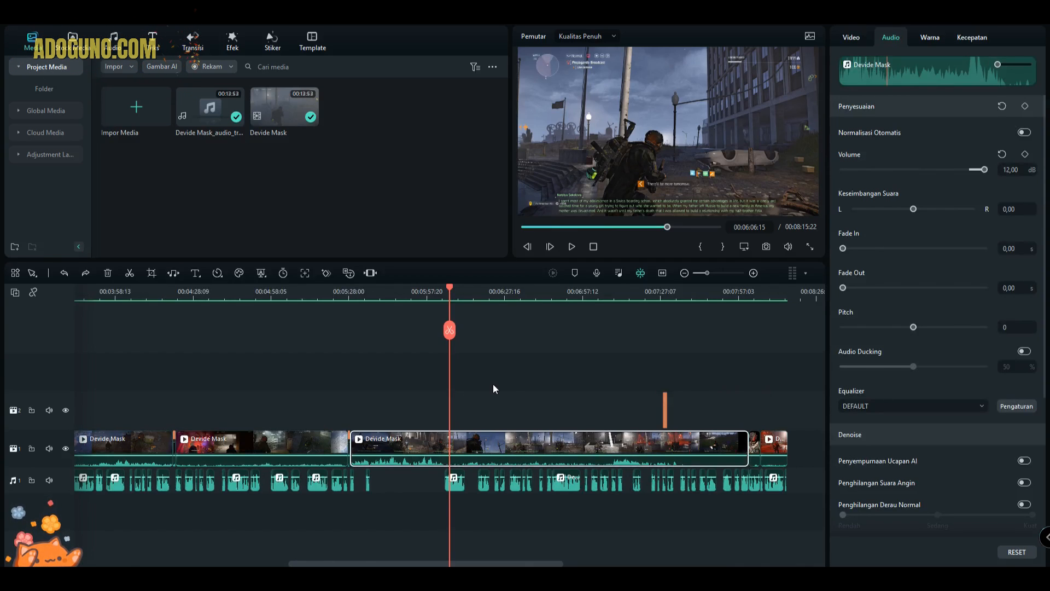
pyautogui.moveTo(454, 291); pyautogui.dragTo(437, 292)
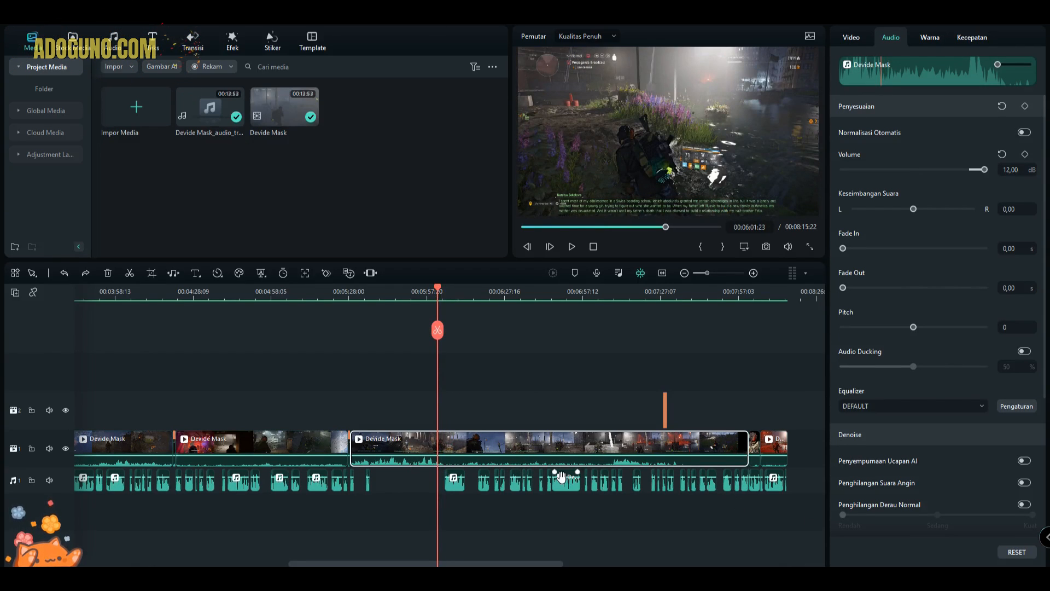
# - Select every narration clip on the audio track and toggle Audio Ducking off and on again for all of them
pyautogui.scroll(-3, 577, 512)
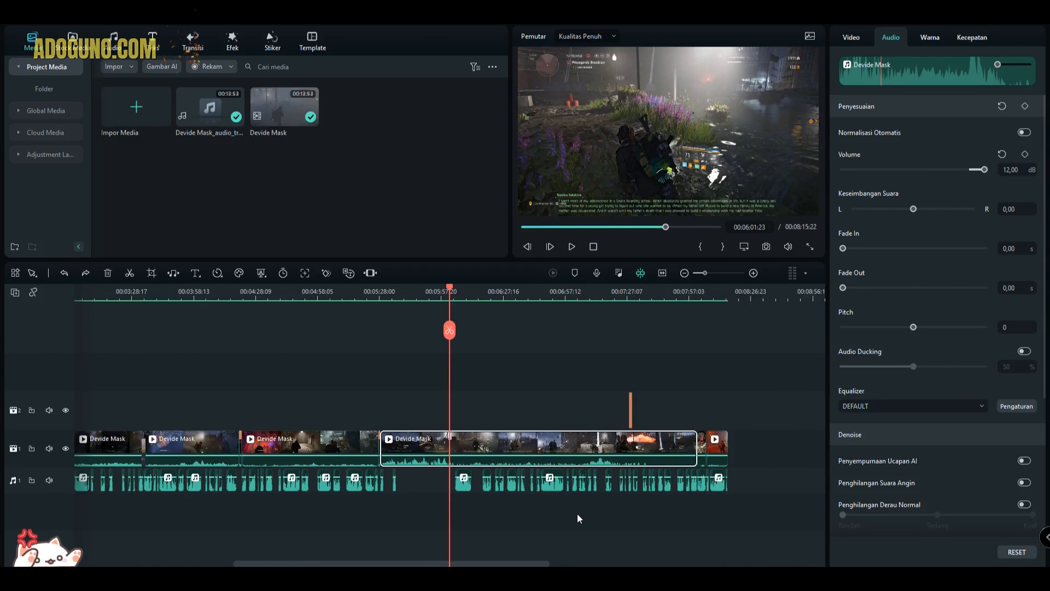
pyautogui.scroll(-1, 577, 513)
pyautogui.click(692, 486)
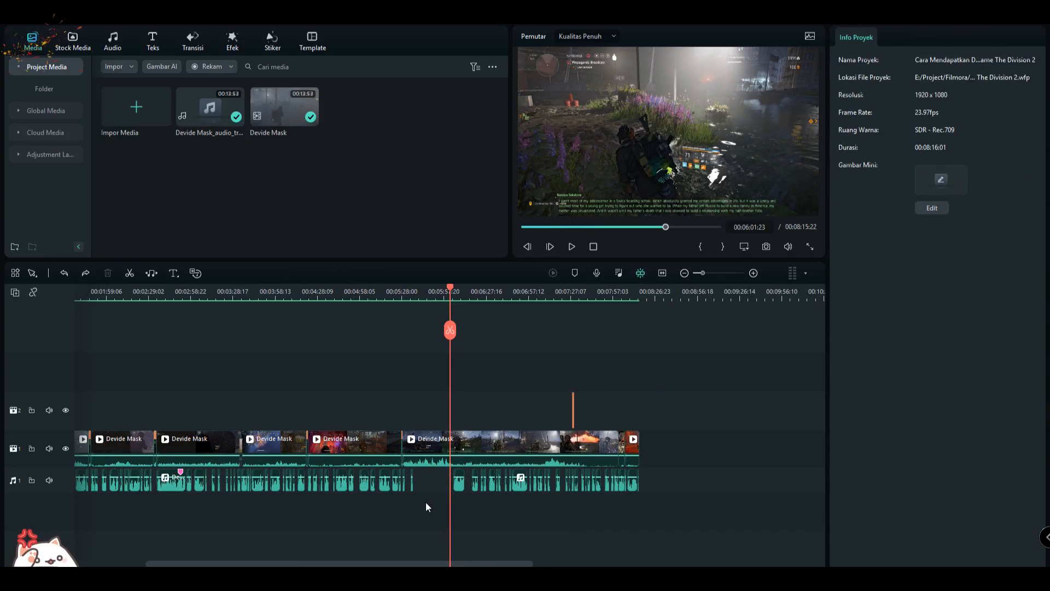
pyautogui.click(695, 490)
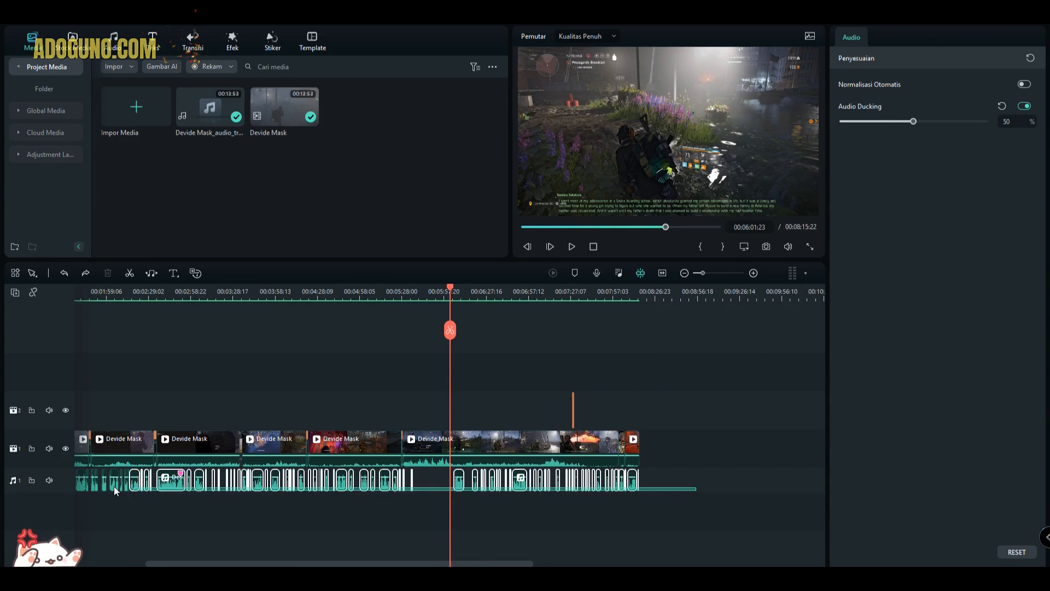
pyautogui.hscroll(-5, 77, 484)
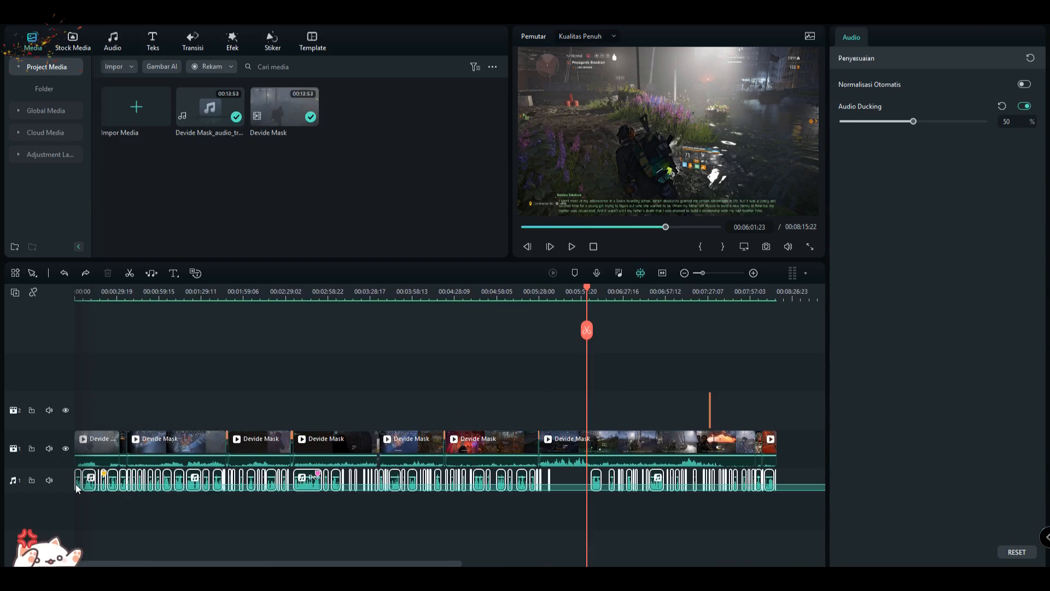
pyautogui.moveTo(76, 484); pyautogui.dragTo(76, 484)
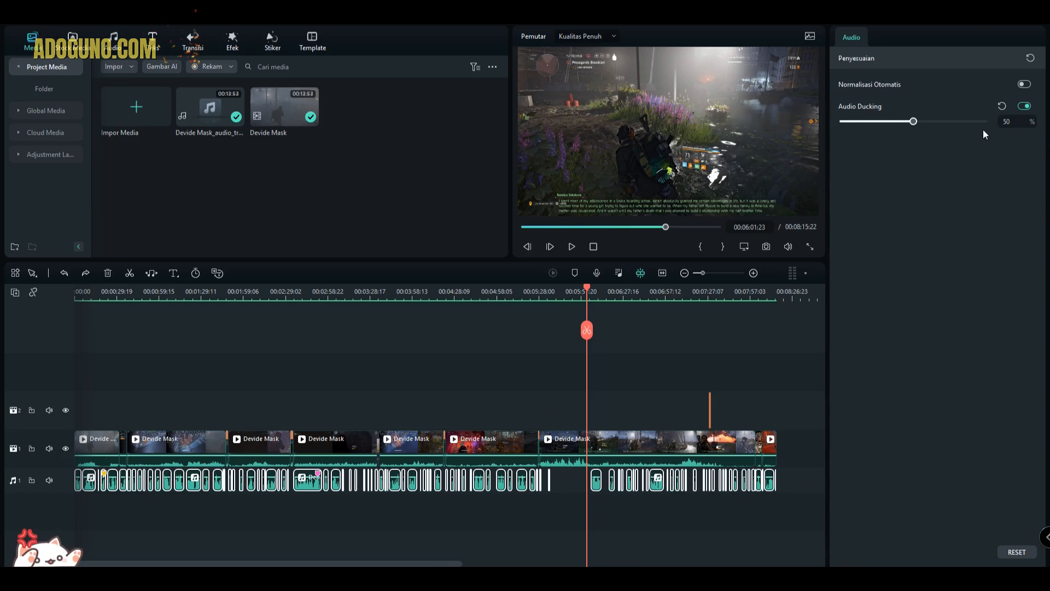
pyautogui.click(1023, 107)
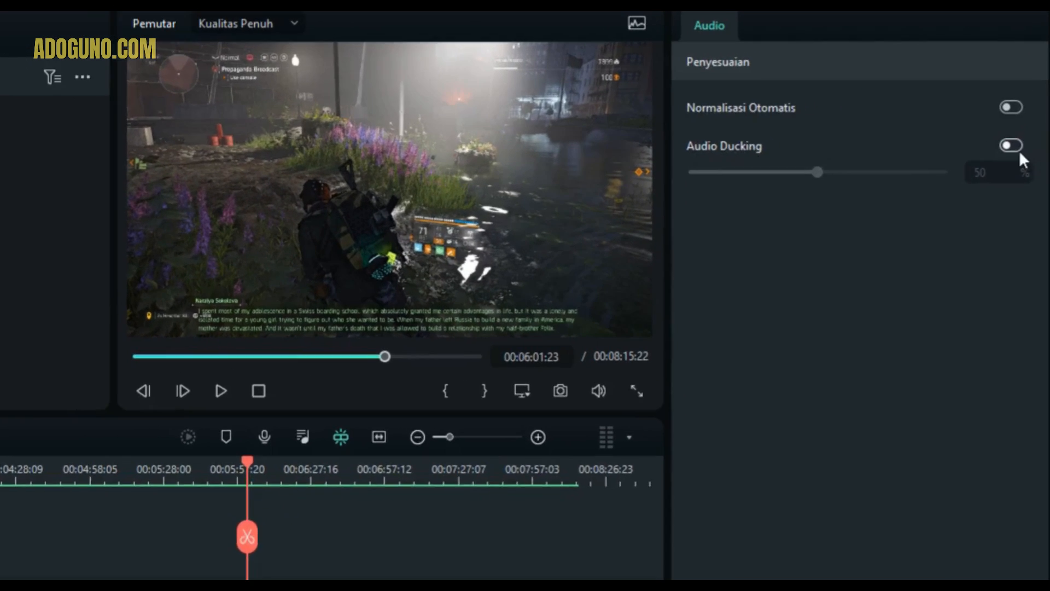
pyautogui.click(1016, 132)
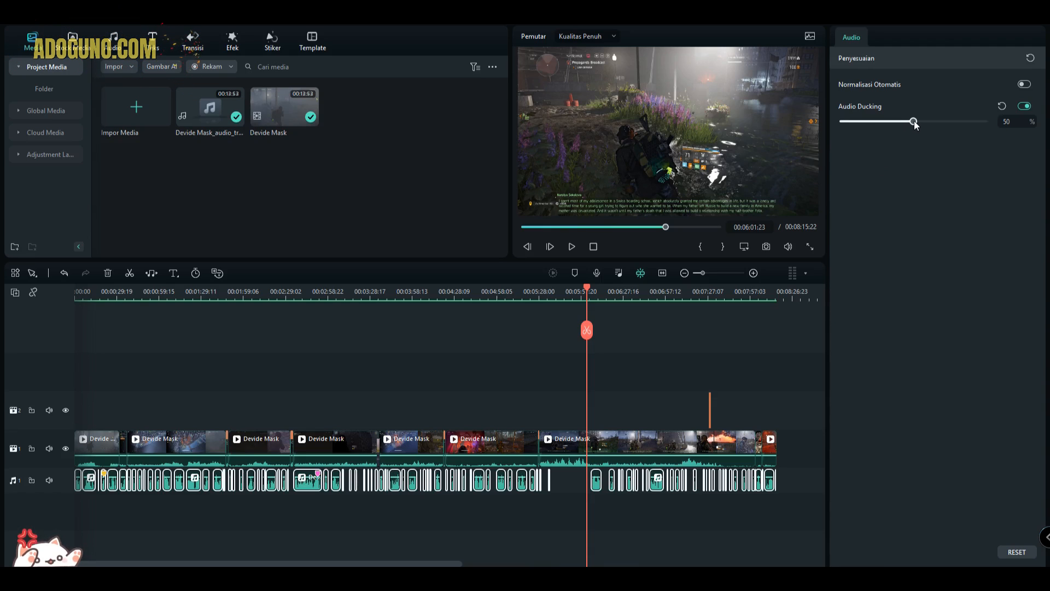
# - Try Audio Ducking amounts of 69% and 43% on the selected narration clips, and reset the amount to its default of 50%
pyautogui.moveTo(920, 123)
pyautogui.mouseDown()
pyautogui.moveTo(982, 123)
pyautogui.moveTo(926, 125)
pyautogui.mouseUp()
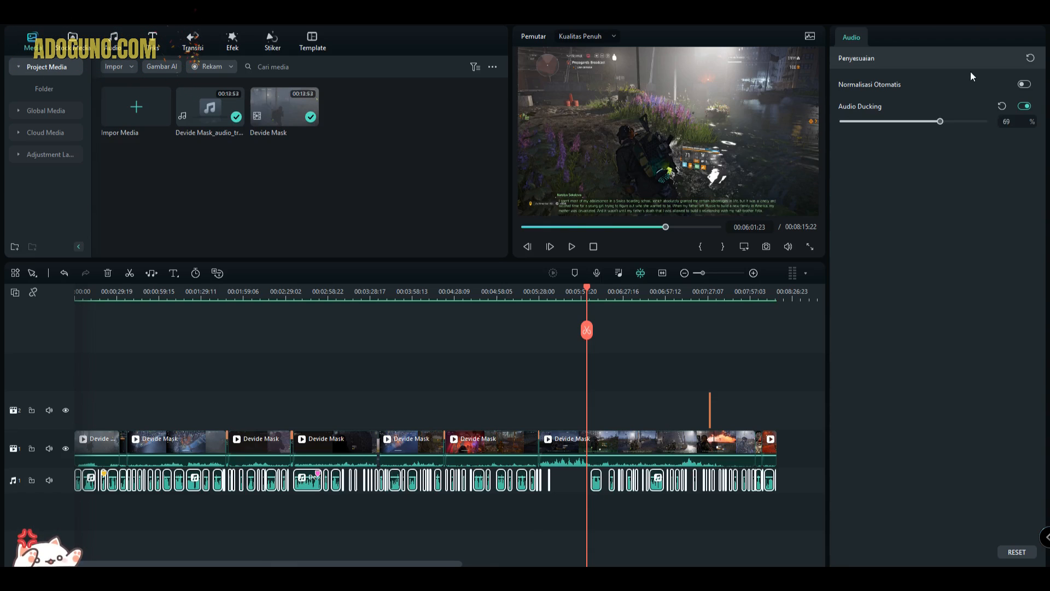
pyautogui.click(891, 122)
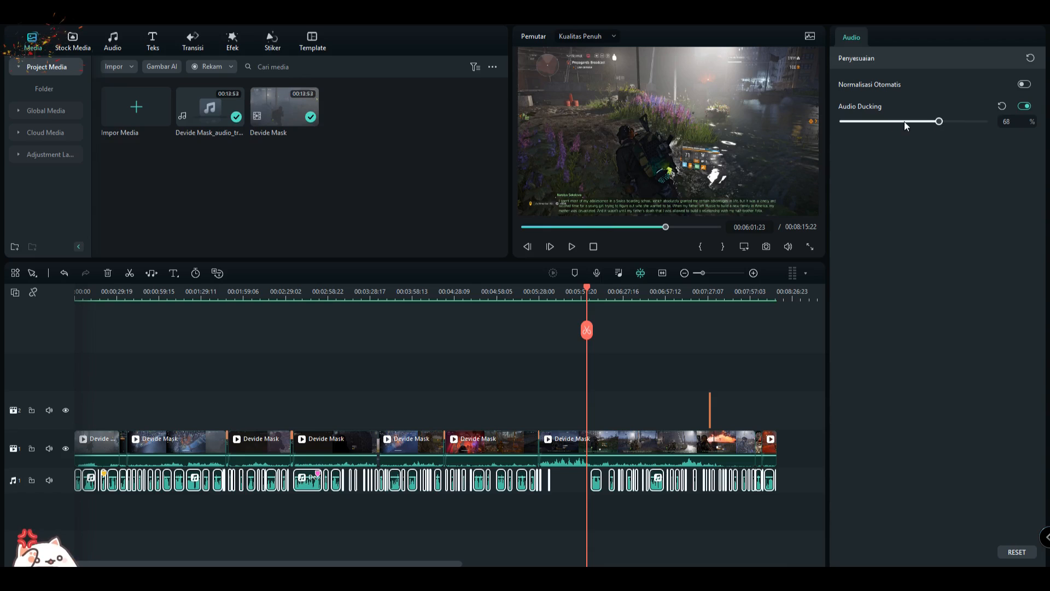
pyautogui.click(904, 121)
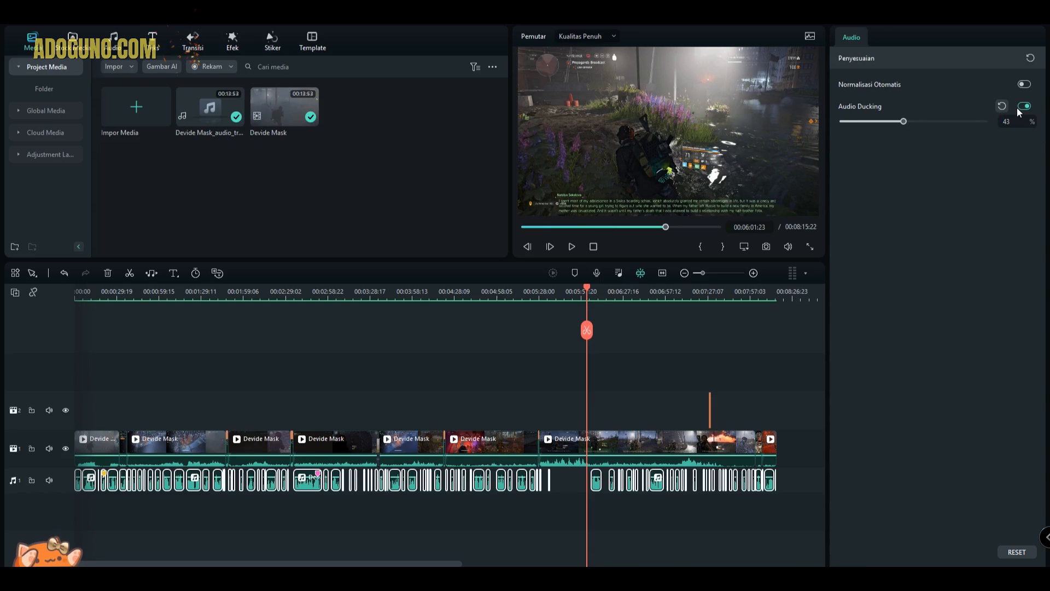
pyautogui.click(1002, 106)
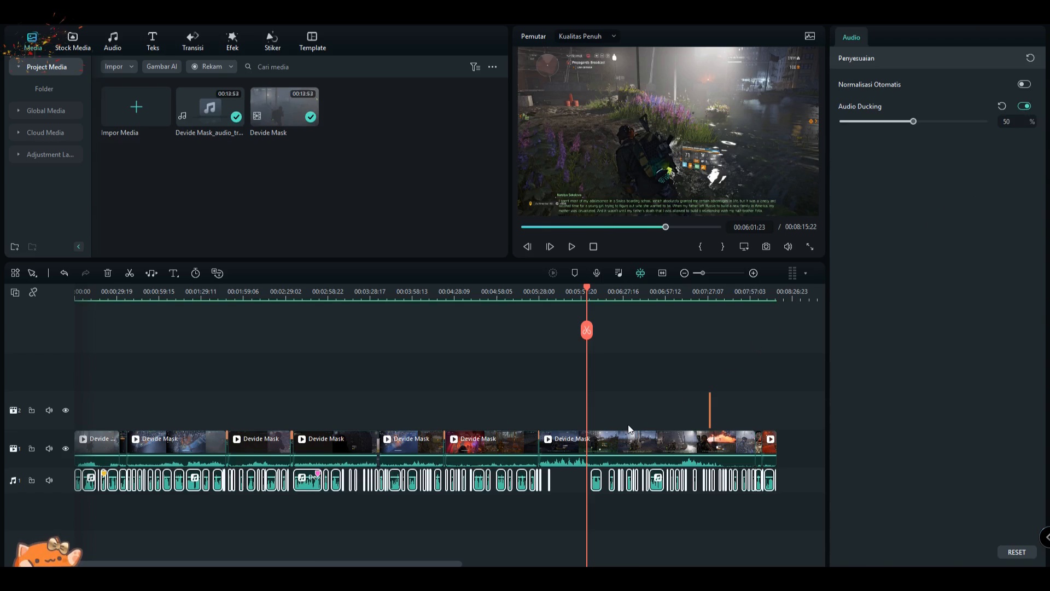
# - Select the Devide Mask video clip that starts near 00:05:28 and place the playhead in its narration-free stretch at 00:05:56:01
pyautogui.scroll(3, 628, 425)
pyautogui.scroll(1, 602, 428)
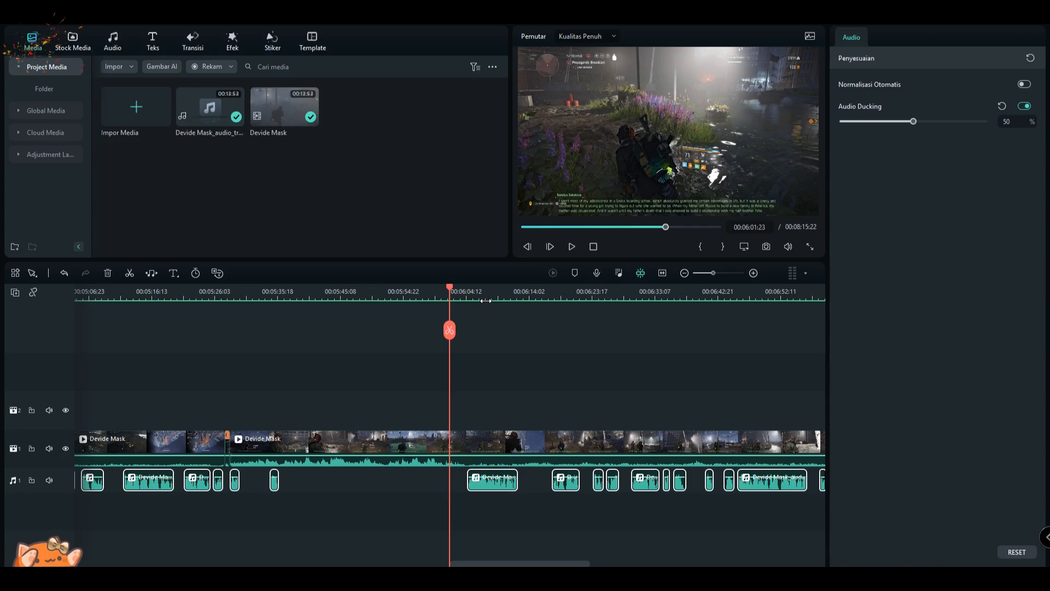
pyautogui.click(466, 450)
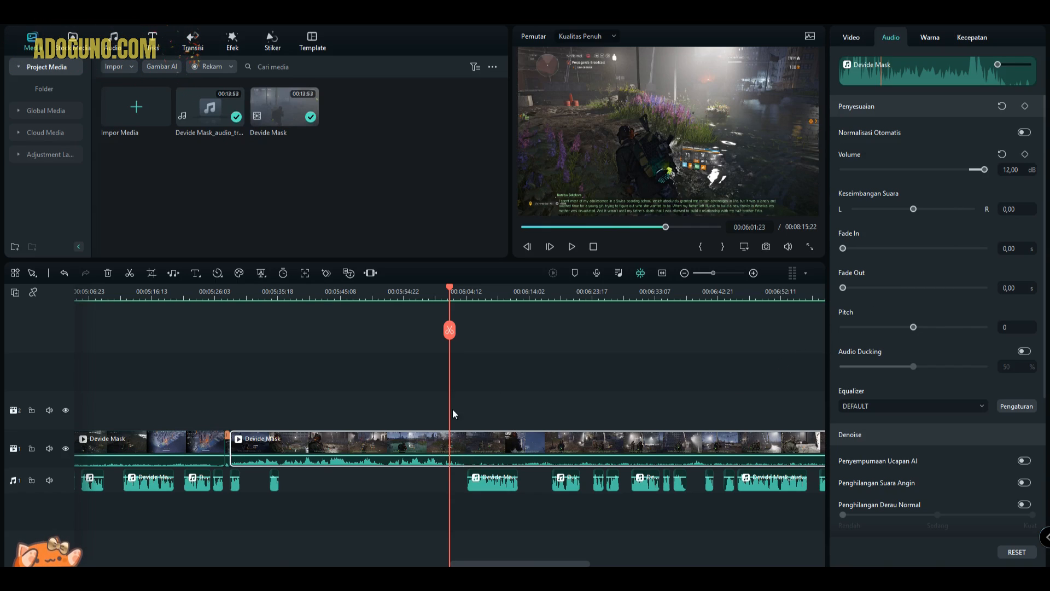
pyautogui.click(411, 292)
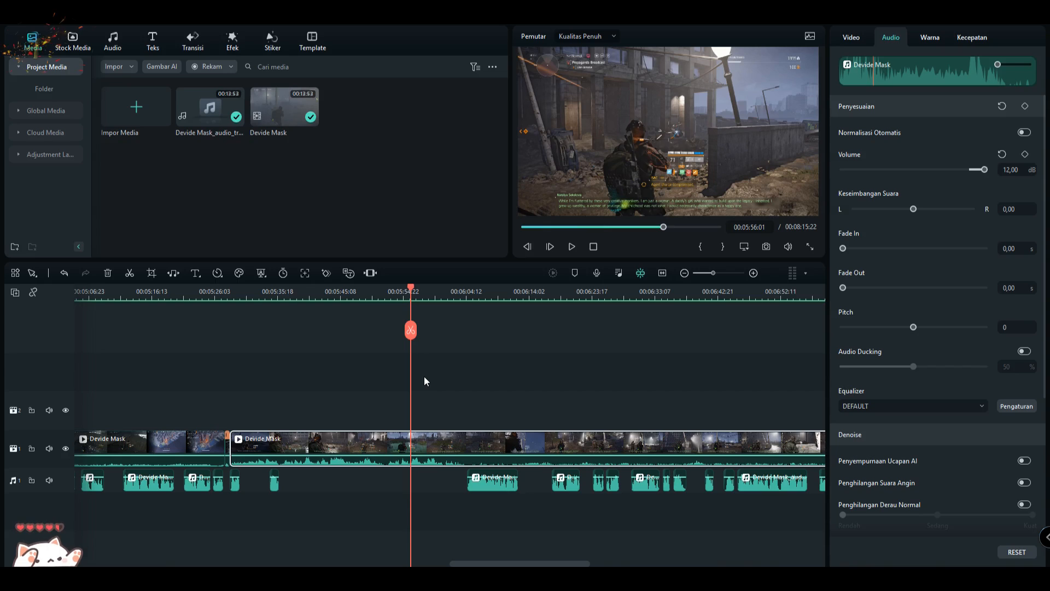
# - Select the group of narration clips from about 00:06:05 to 00:07:06 to view their shared Audio Ducking setting
pyautogui.scroll(-3, 435, 406)
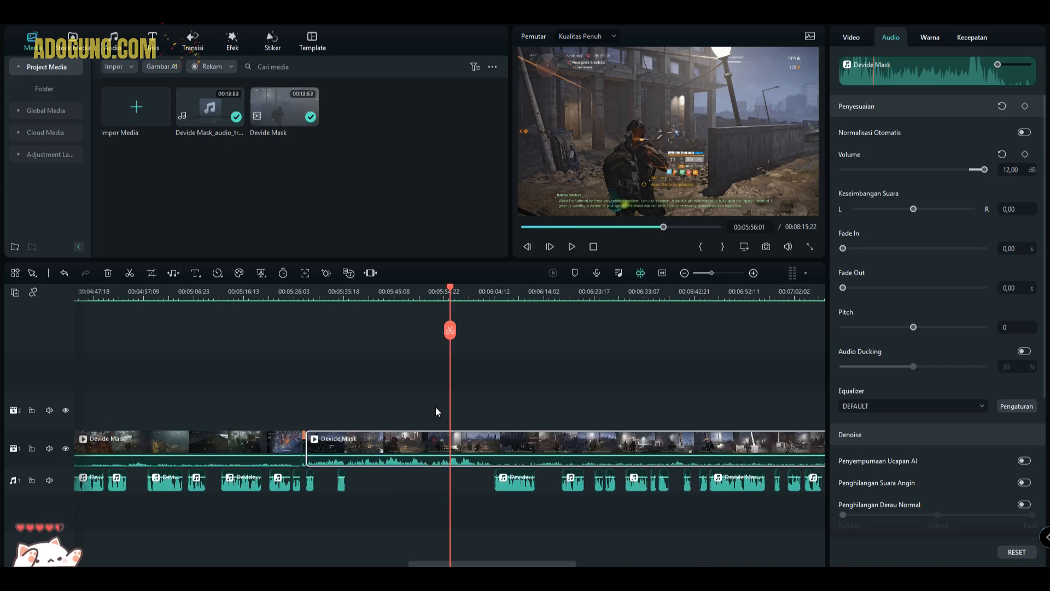
pyautogui.scroll(-1, 436, 406)
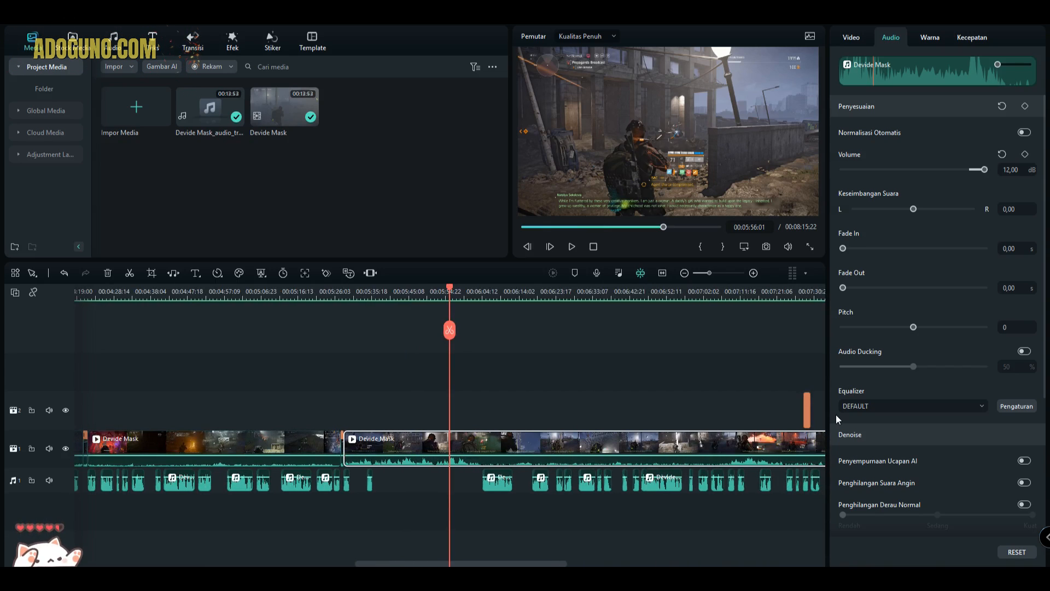
pyautogui.scroll(-1, 652, 463)
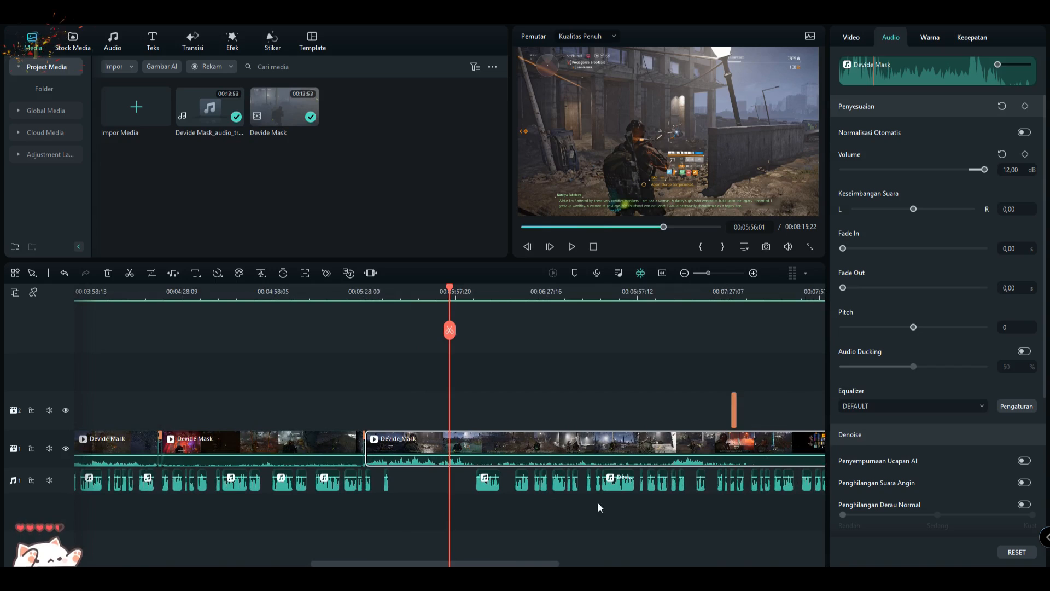
pyautogui.moveTo(485, 523); pyautogui.dragTo(667, 485)
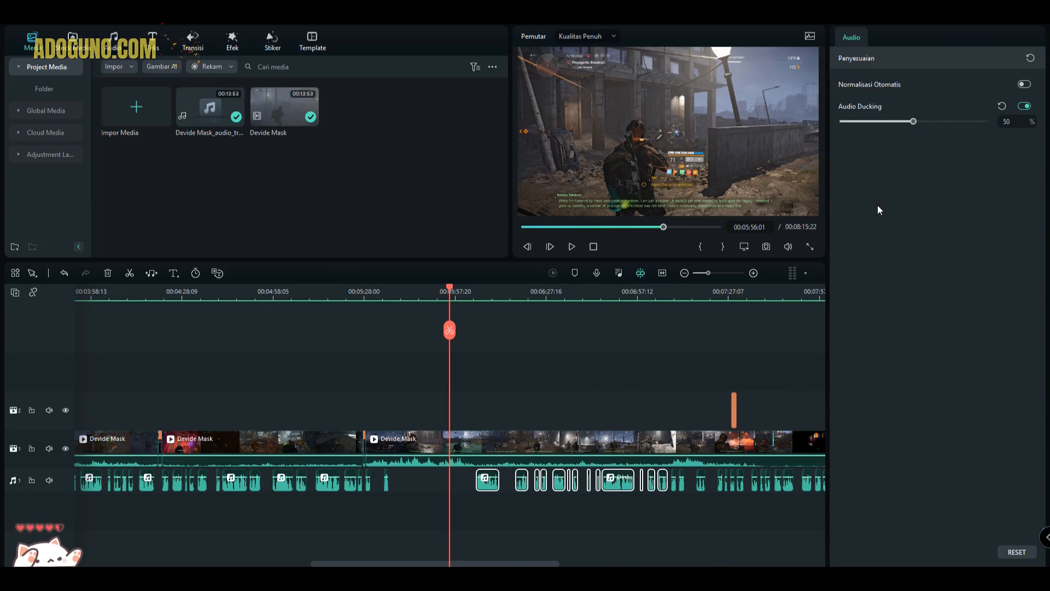
# - Move the playhead to 00:06:07:06, inspect the audio settings of the narration clip there, and clear the selection
pyautogui.click(485, 323)
pyautogui.click(485, 302)
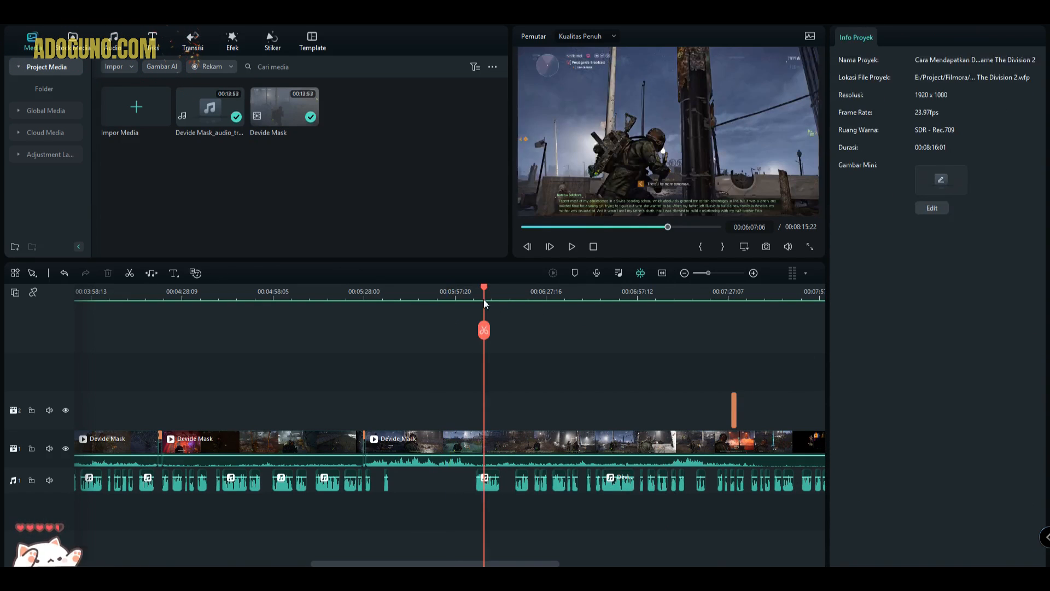
pyautogui.click(489, 484)
pyautogui.scroll(2, 514, 490)
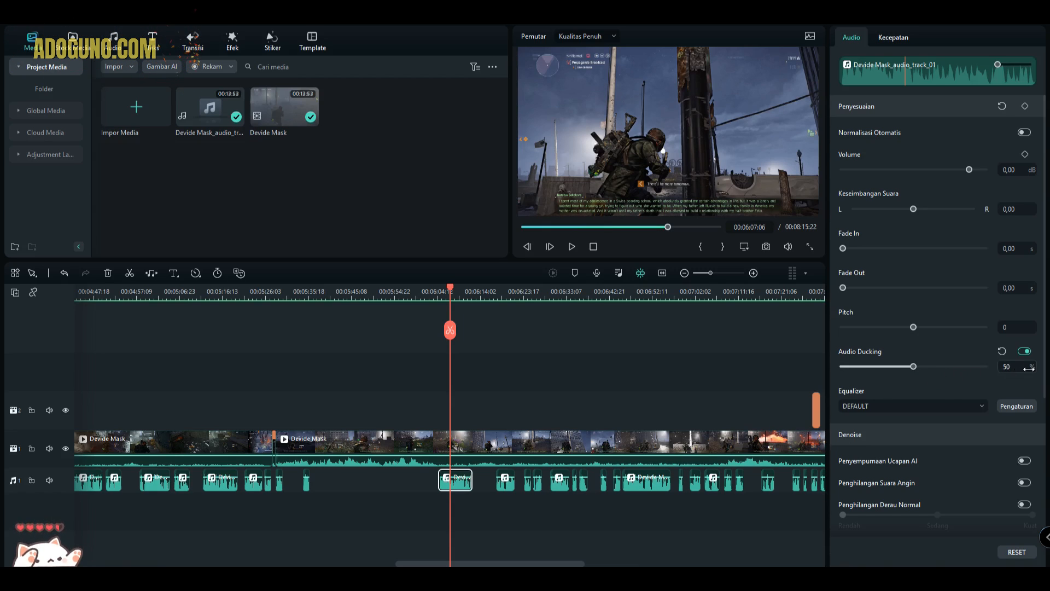
pyautogui.click(603, 513)
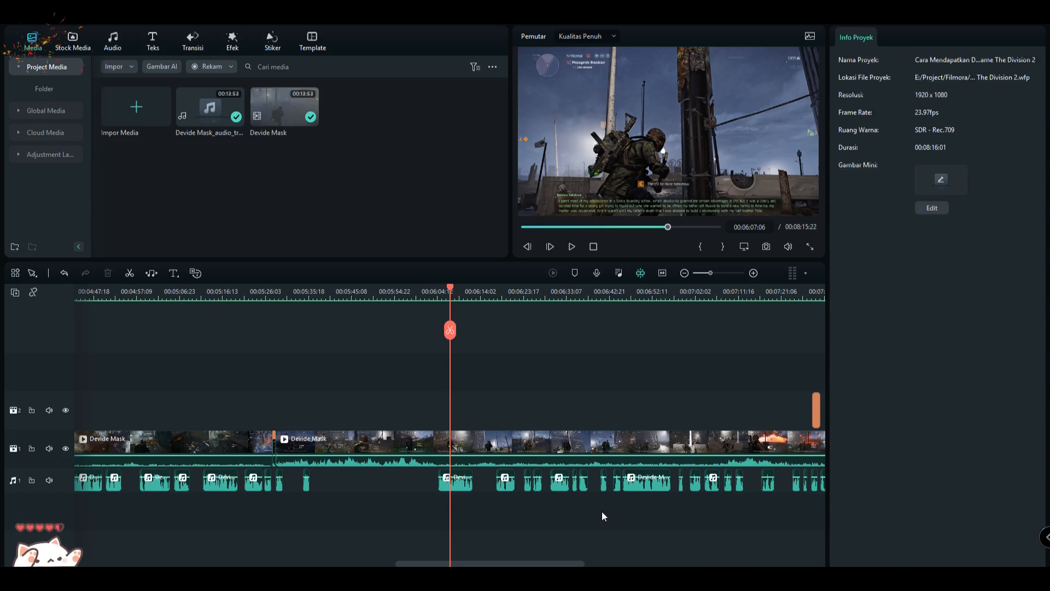
pyautogui.scroll(-2, 602, 513)
pyautogui.scroll(-4, 601, 511)
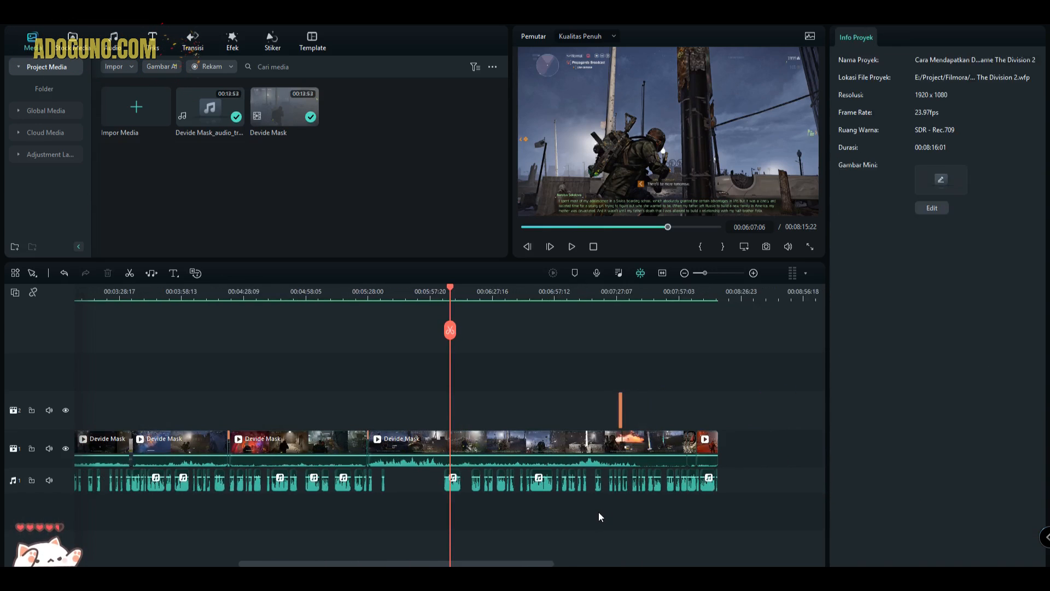